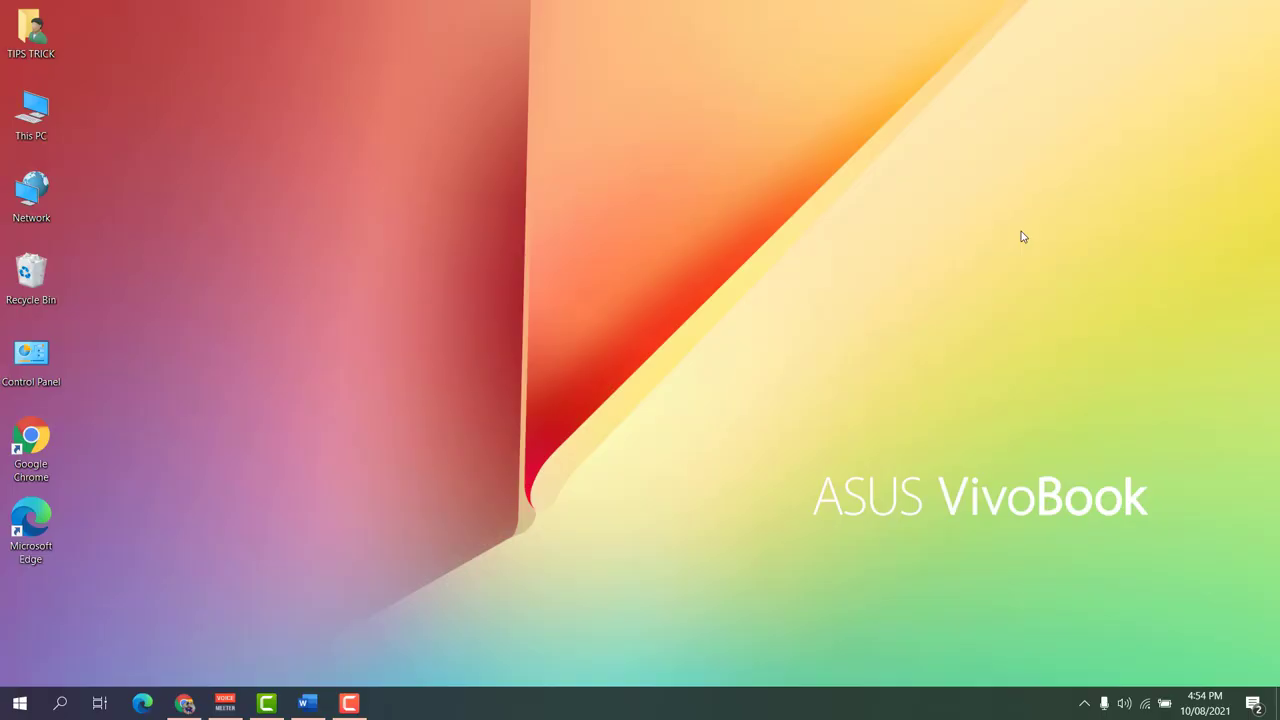
Bring the Word window showing Document1 to the front from the taskbar
left_click(308, 704)
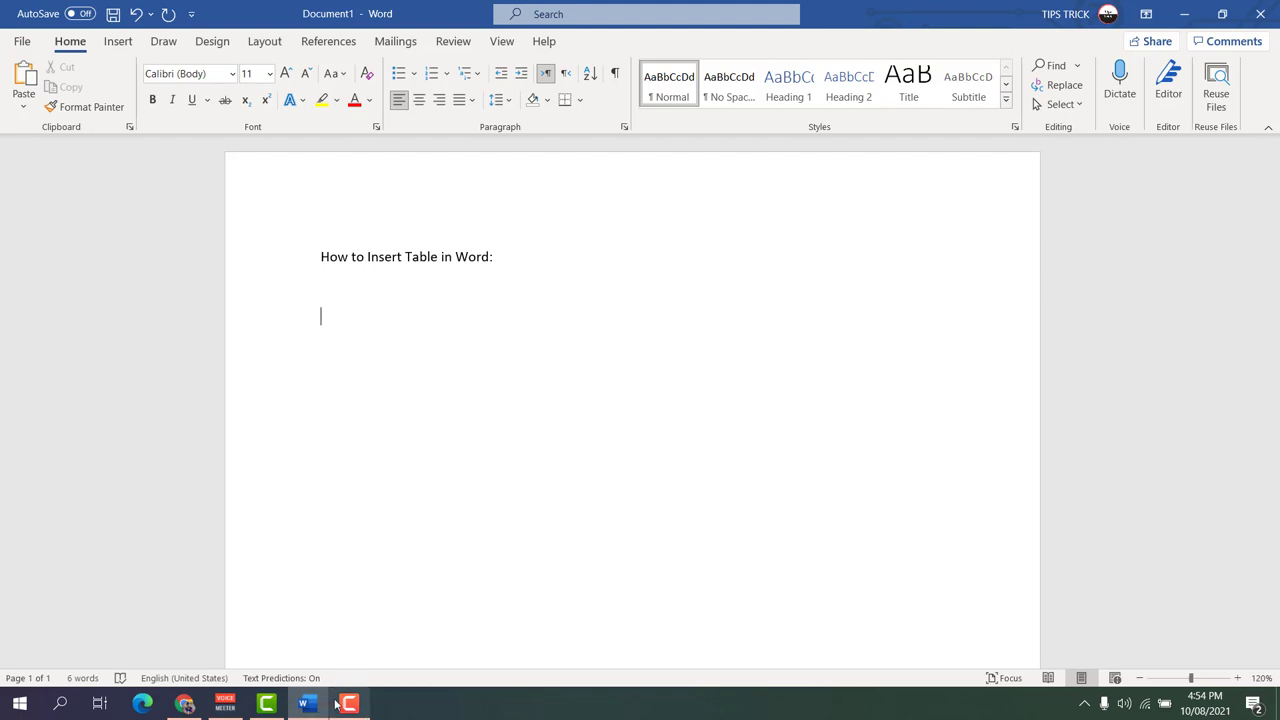
Insert an empty 5×5 table below the heading using the Insert Table grid
left_click(118, 41)
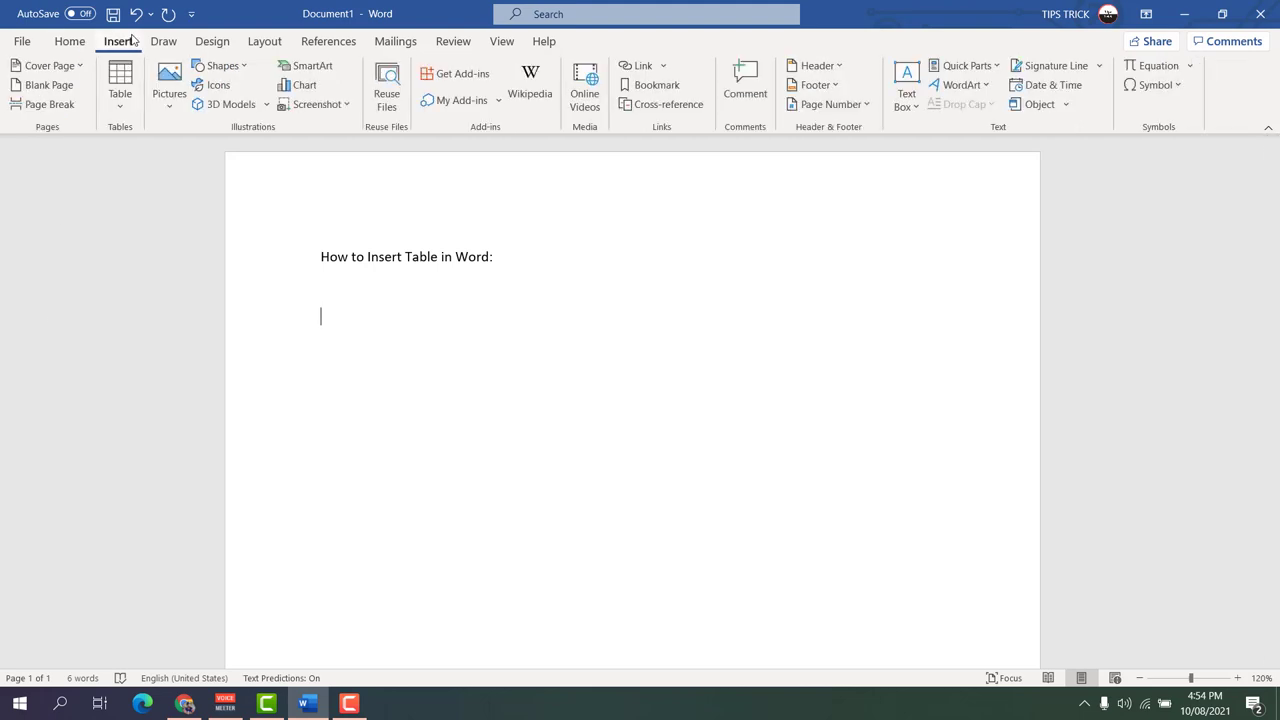
left_click(121, 106)
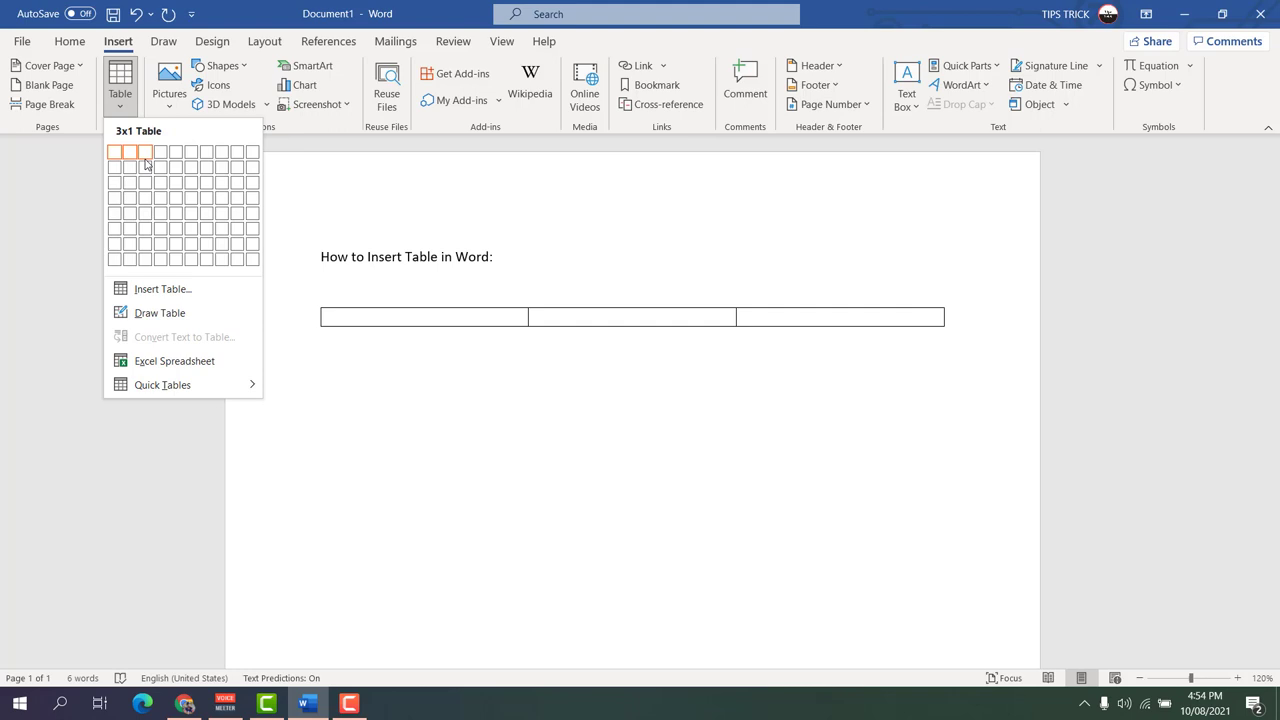
left_click(180, 220)
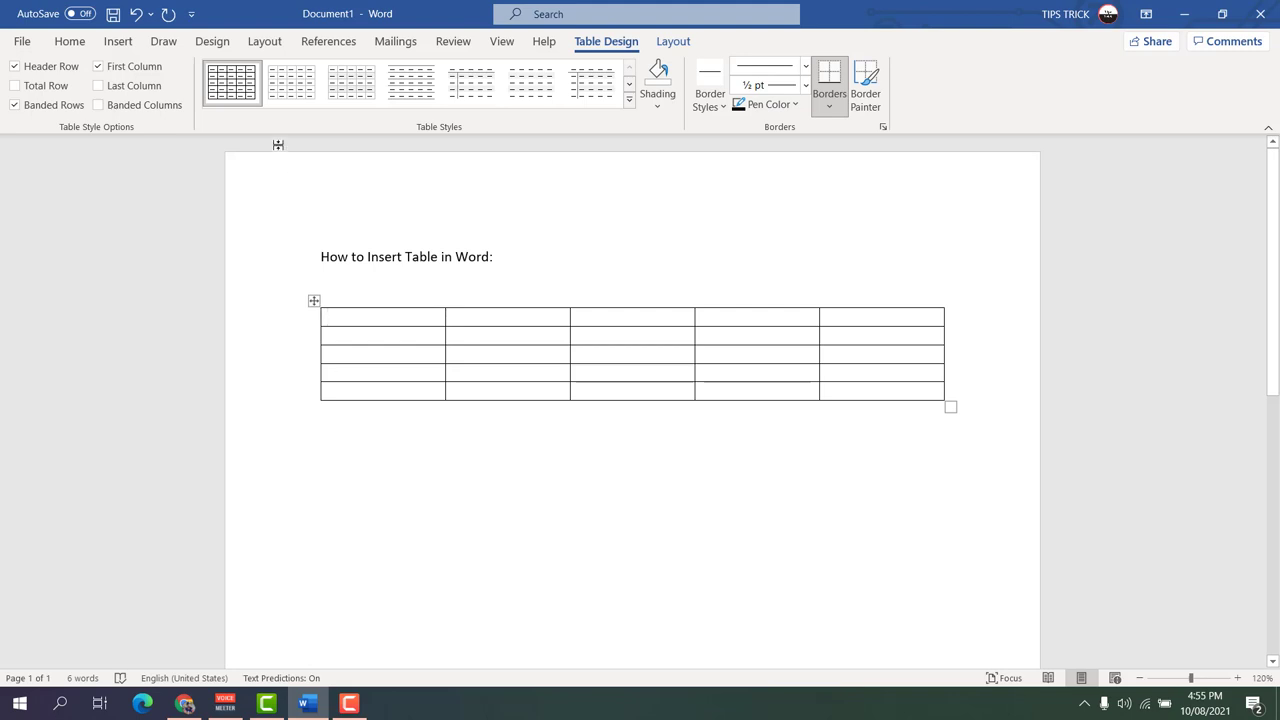
left_click(288, 84)
left_click(352, 88)
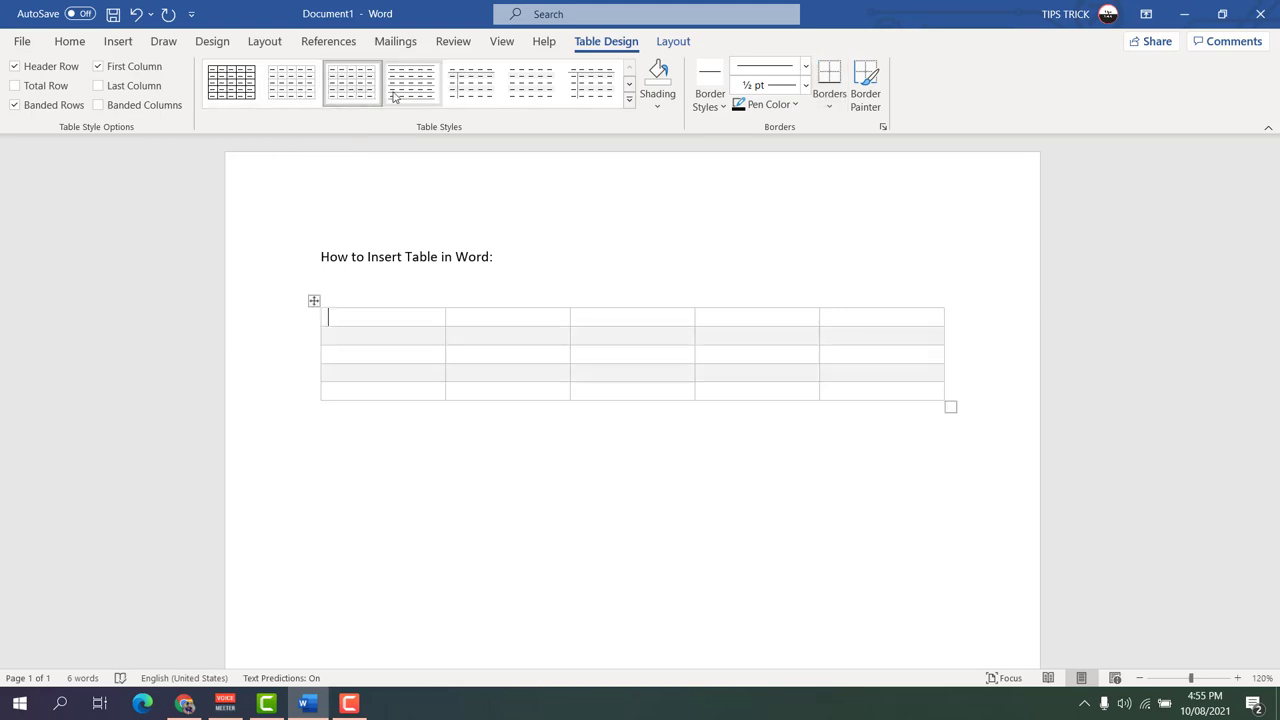
left_click(629, 98)
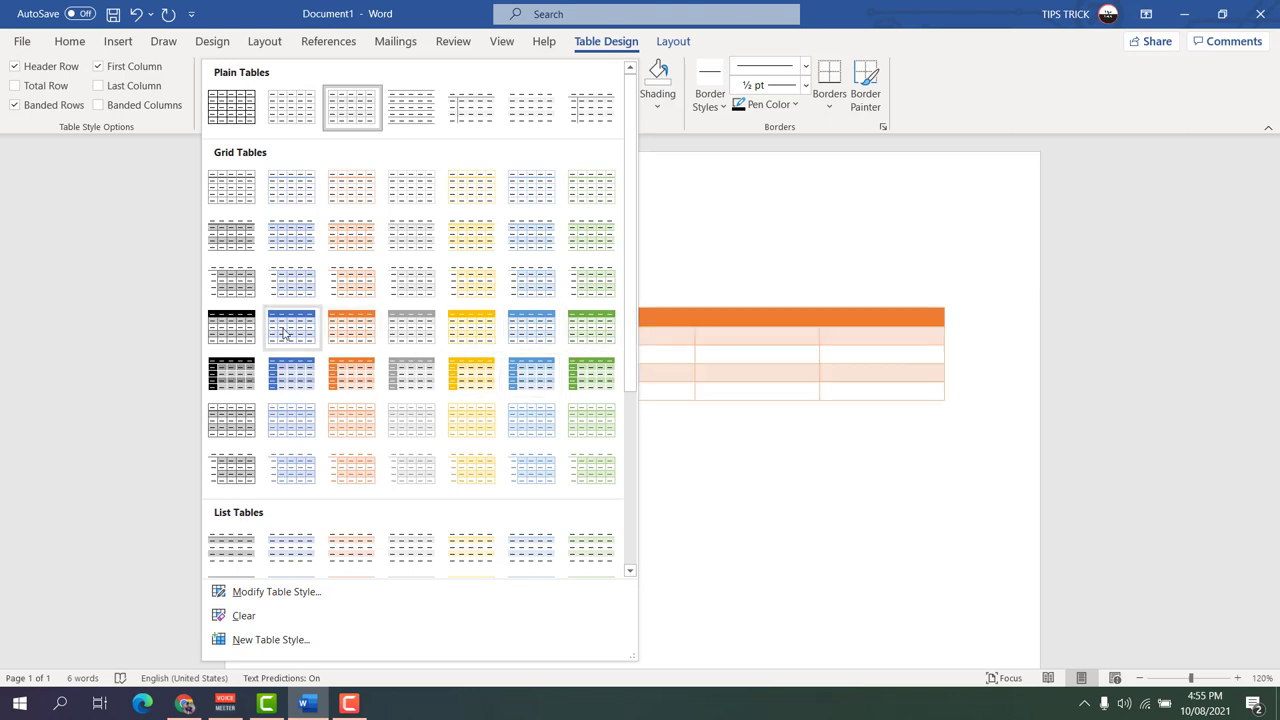
left_click(229, 120)
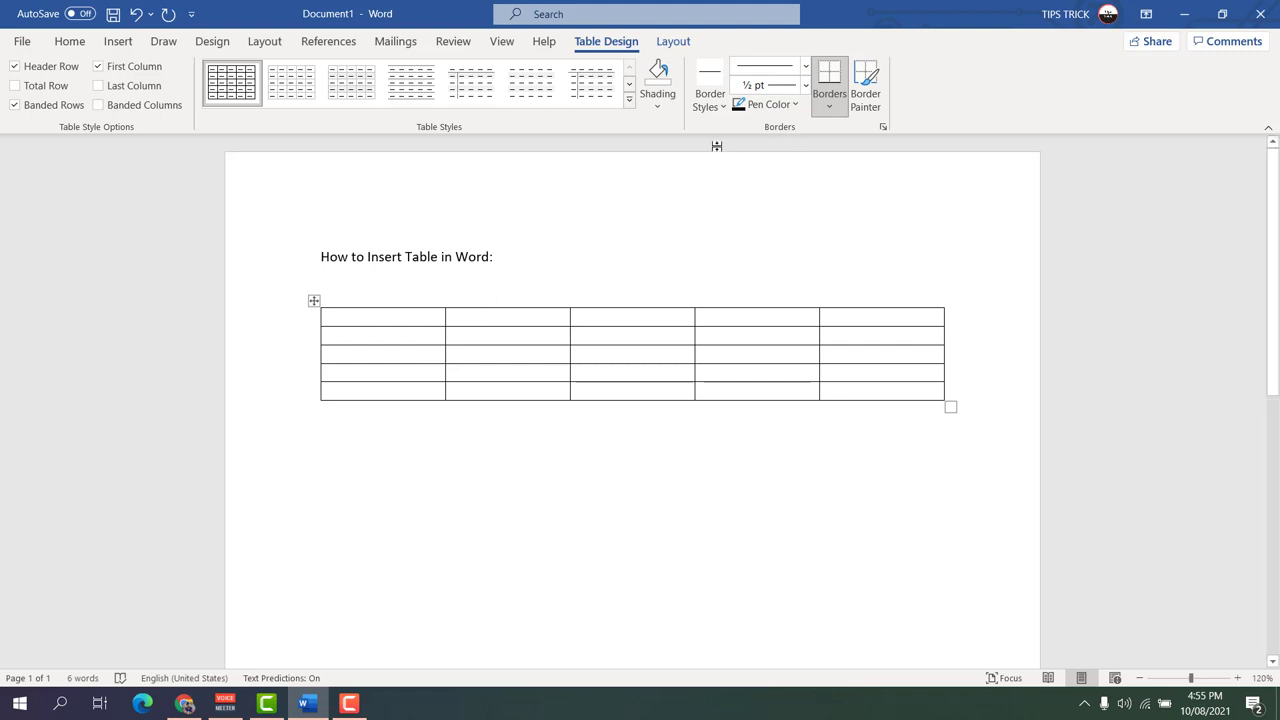
Give the second top-row cell a blue 1½ pt bottom border
left_click(716, 106)
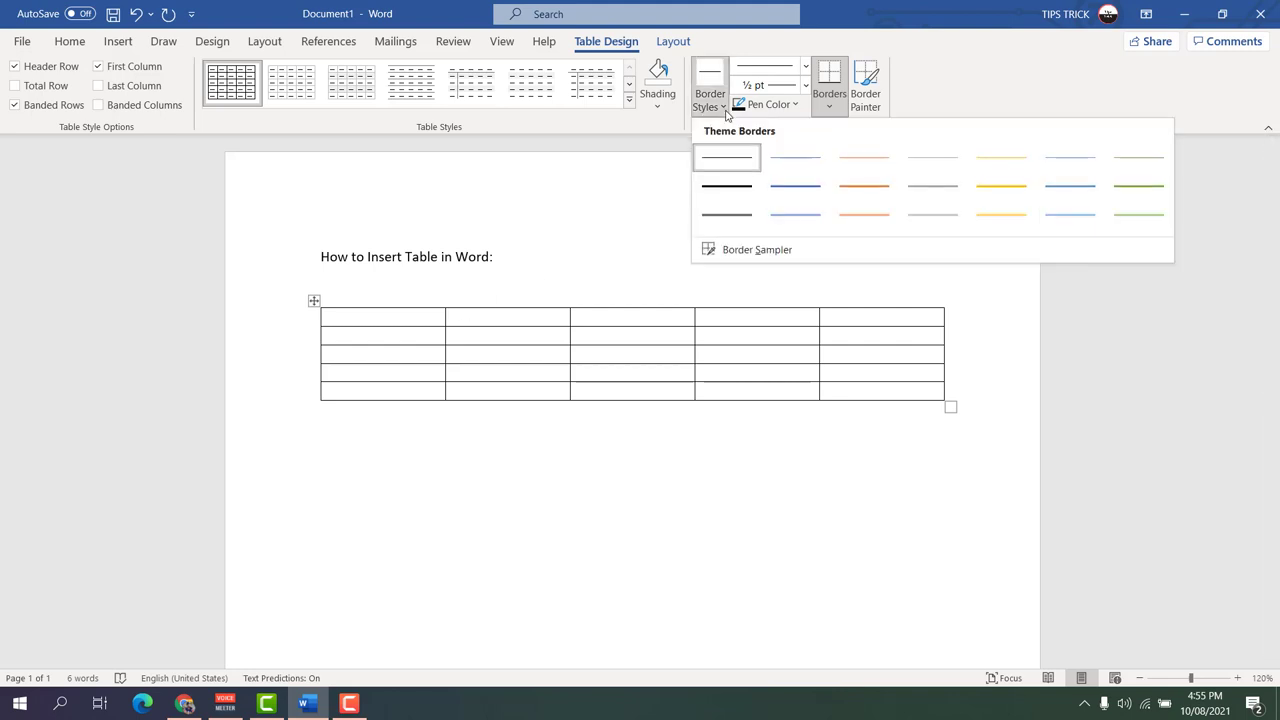
left_click(791, 199)
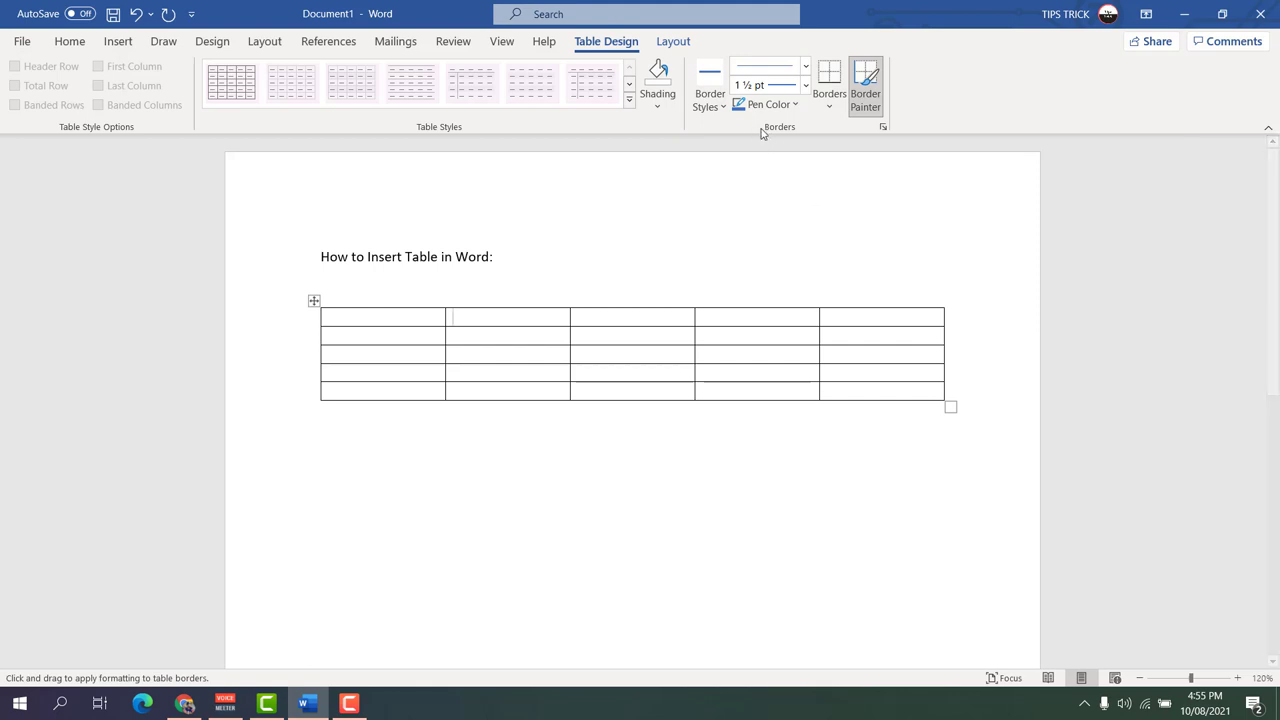
left_click(478, 322)
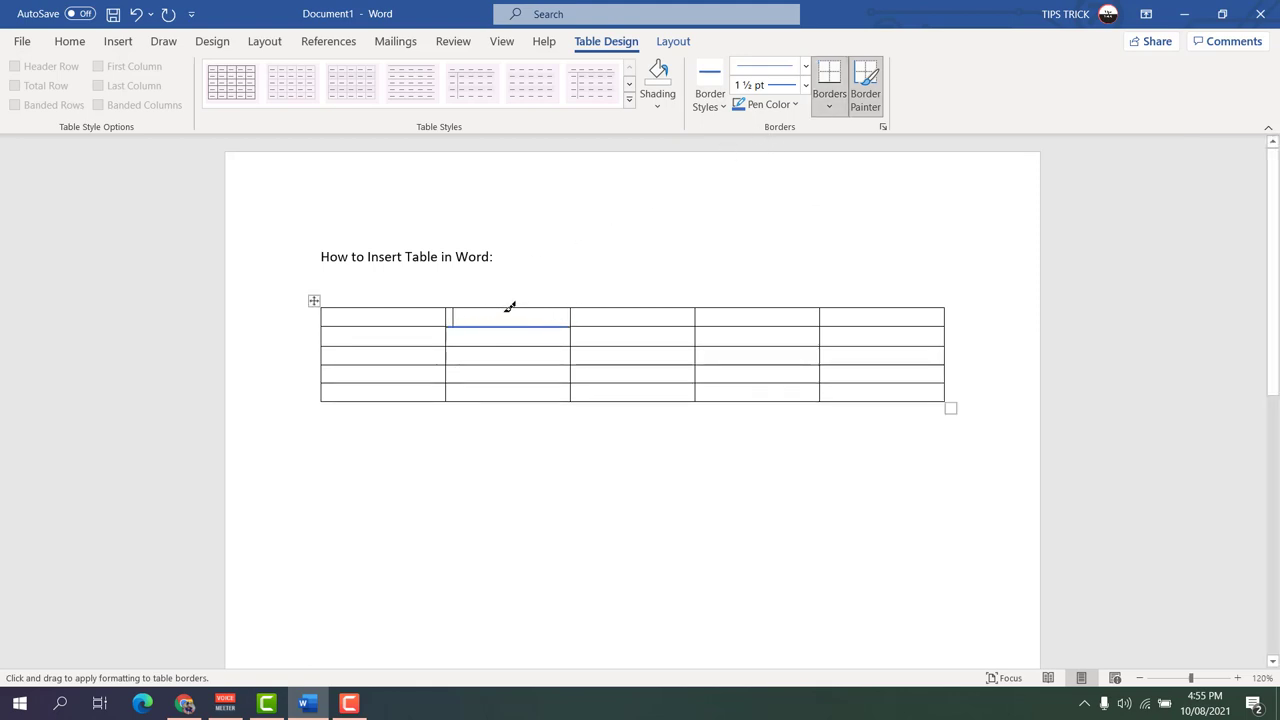
Set the border pen to orange with the orange 1½ pt border style
left_click(796, 108)
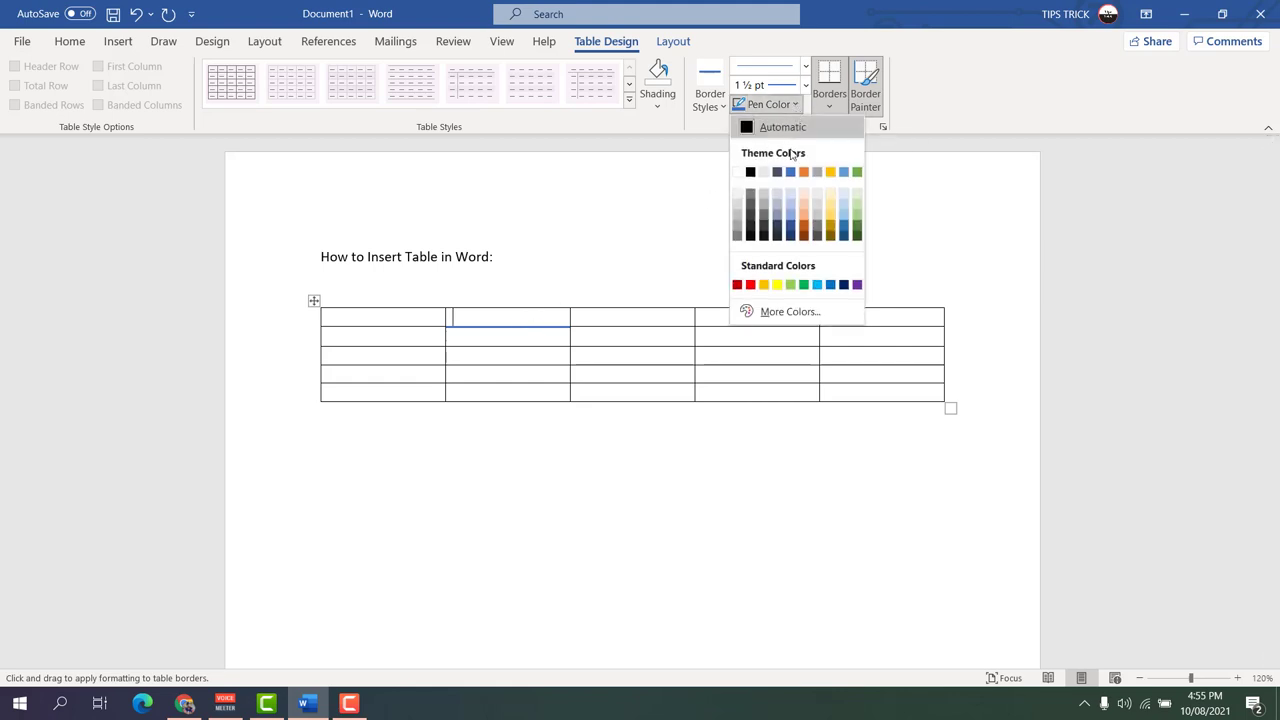
left_click(803, 221)
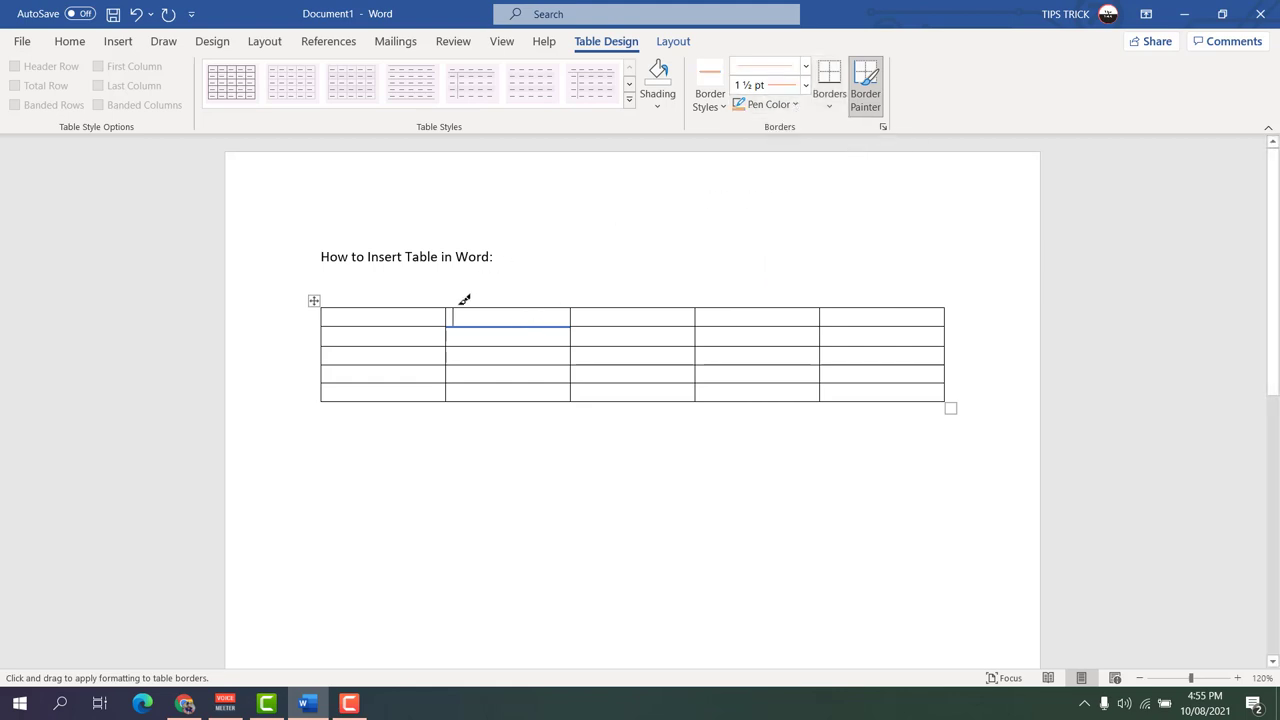
left_click(718, 108)
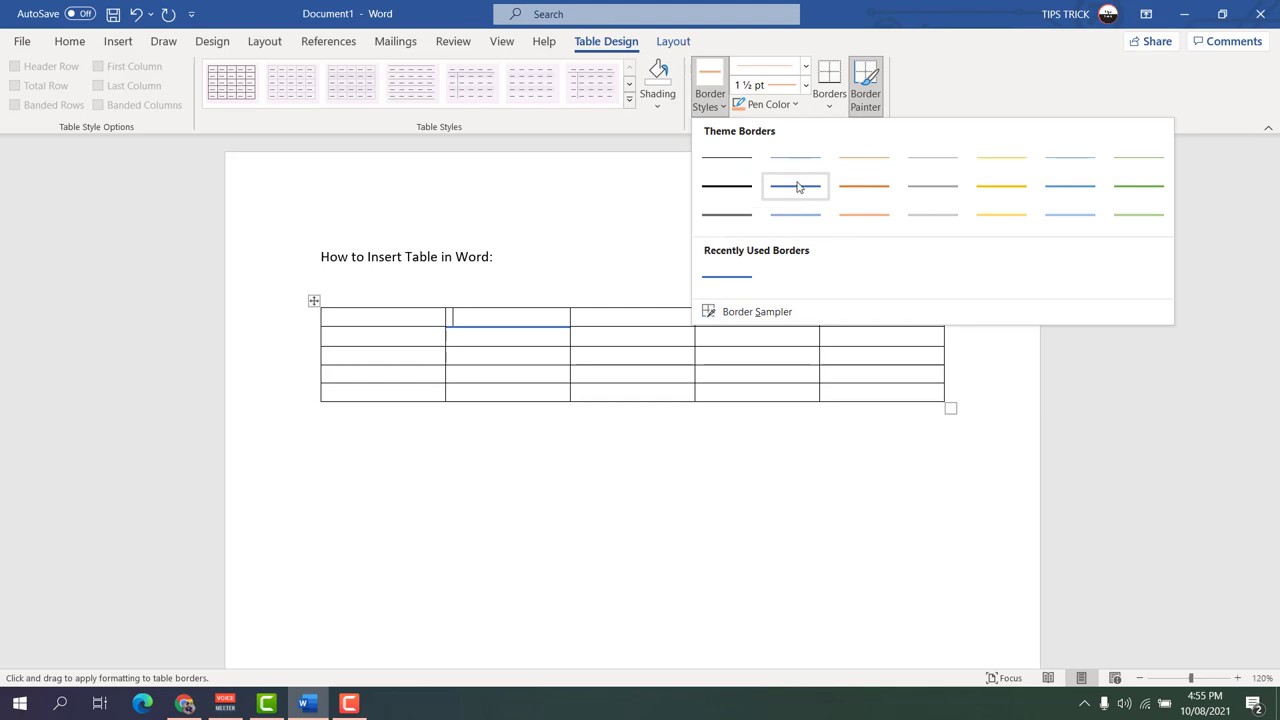
left_click(865, 188)
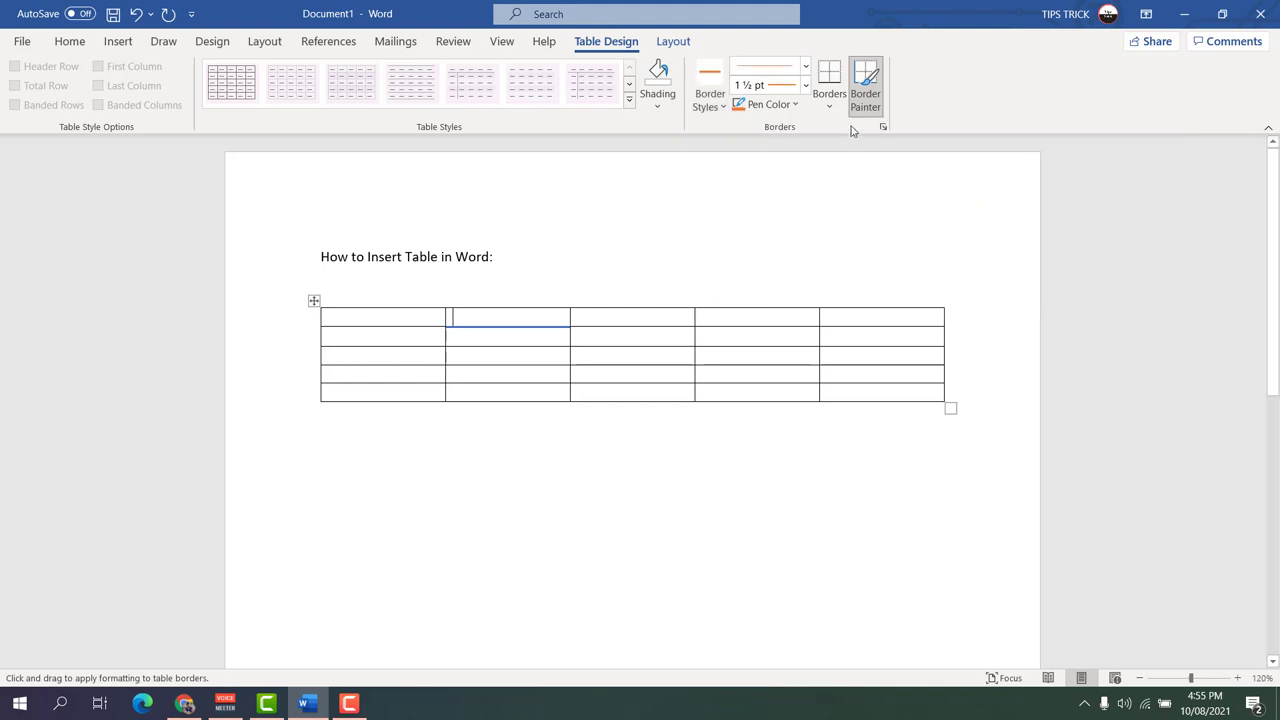
left_click(829, 108)
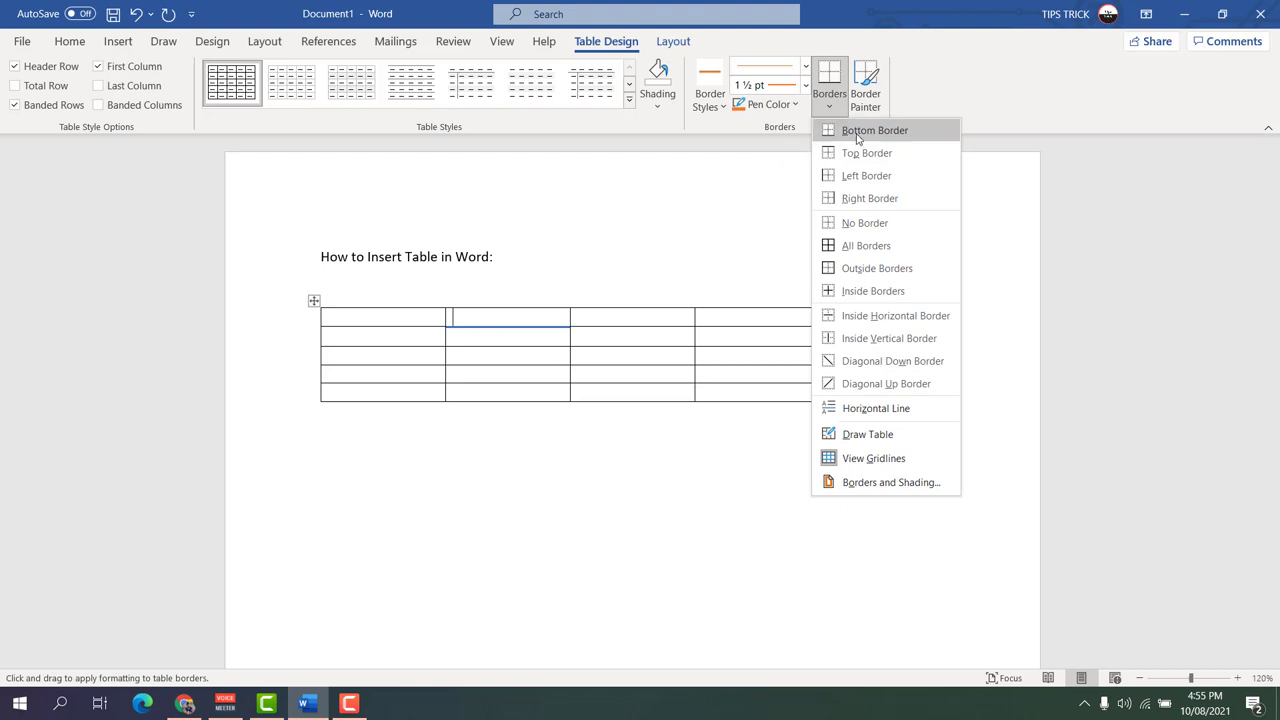
Apply orange 1½ pt All Borders to every cell of the table
left_click(868, 249)
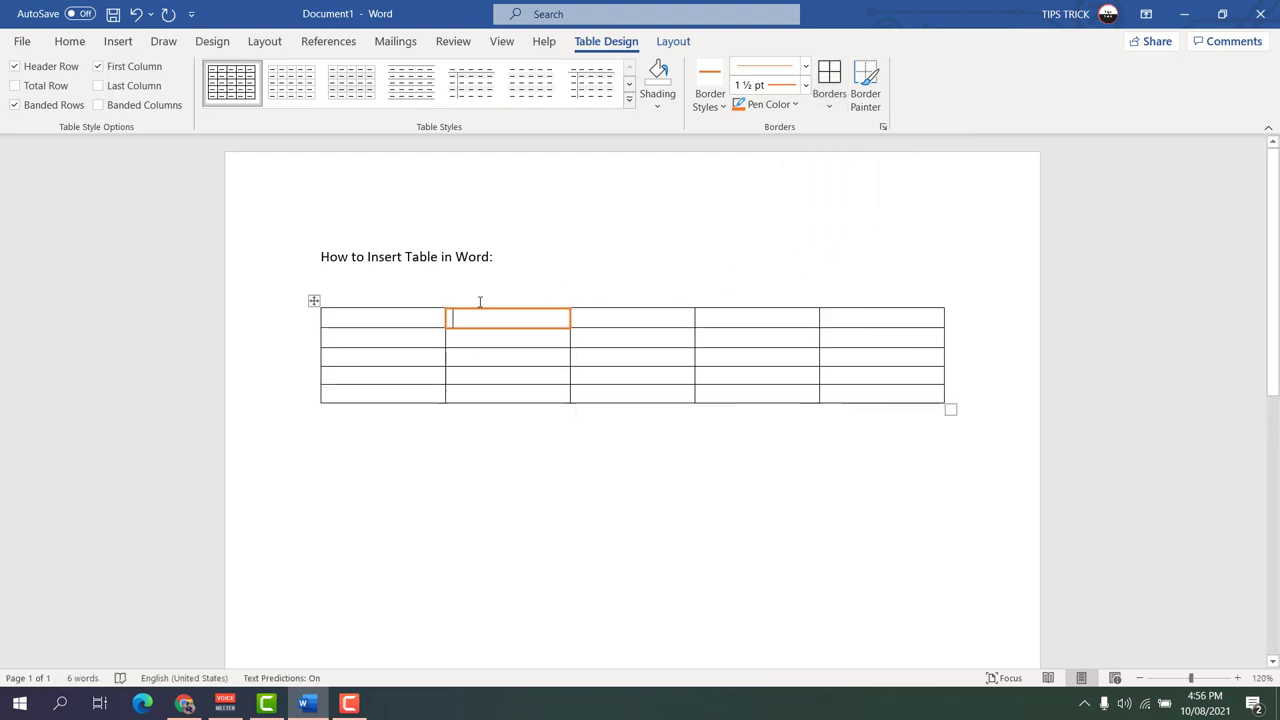
left_click_drag(373, 316, 919, 388)
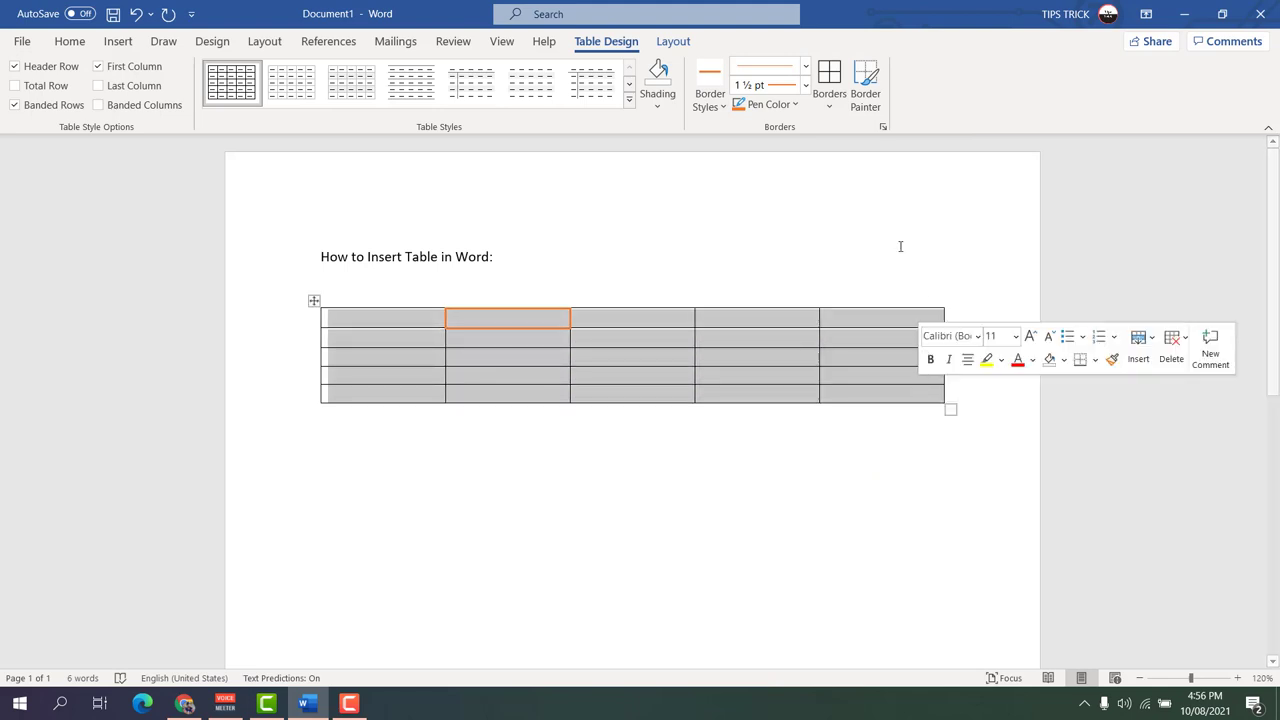
left_click(829, 104)
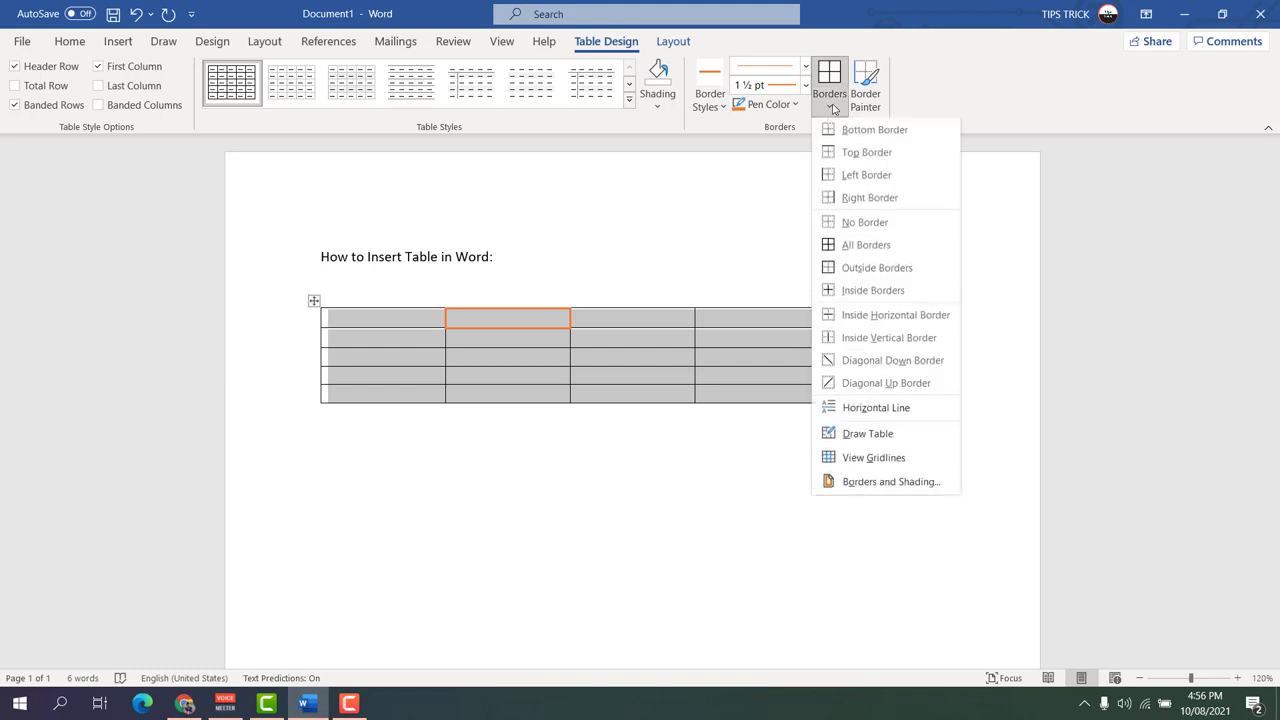
left_click(845, 245)
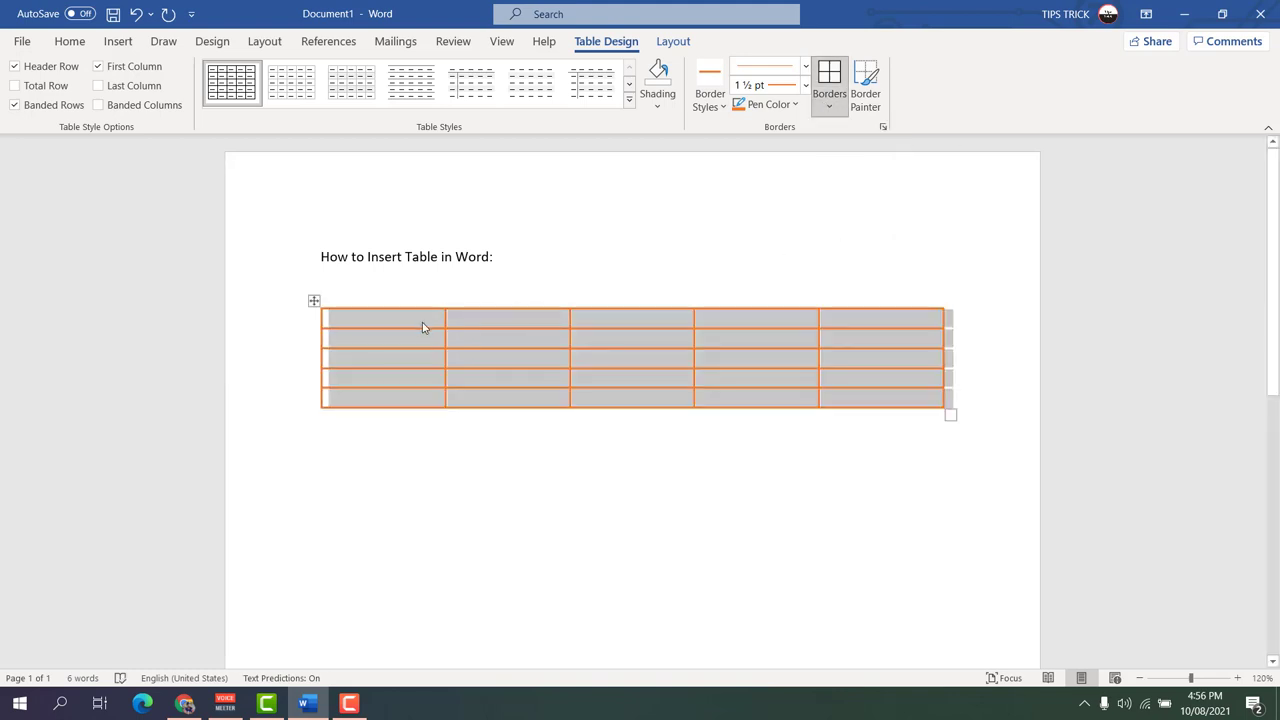
Paint the second and third top-row cell edges light blue, then undo the last stroke
left_click(795, 105)
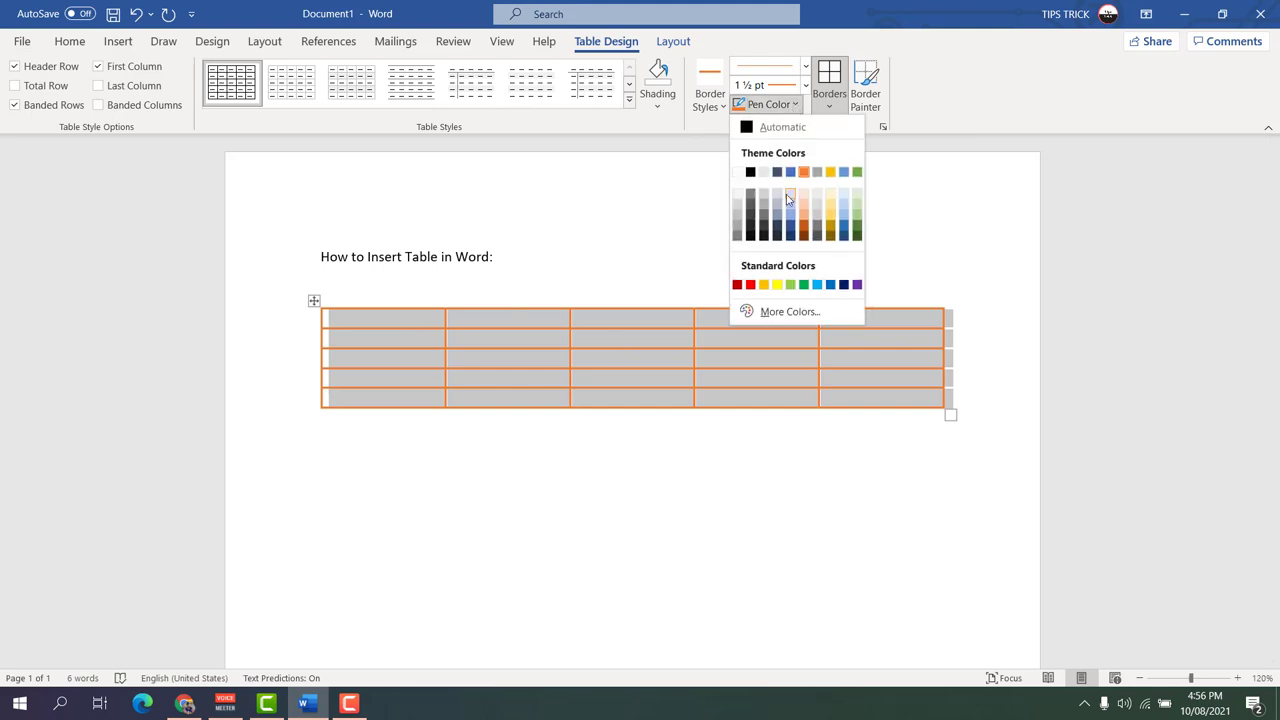
left_click(820, 287)
left_click(737, 314)
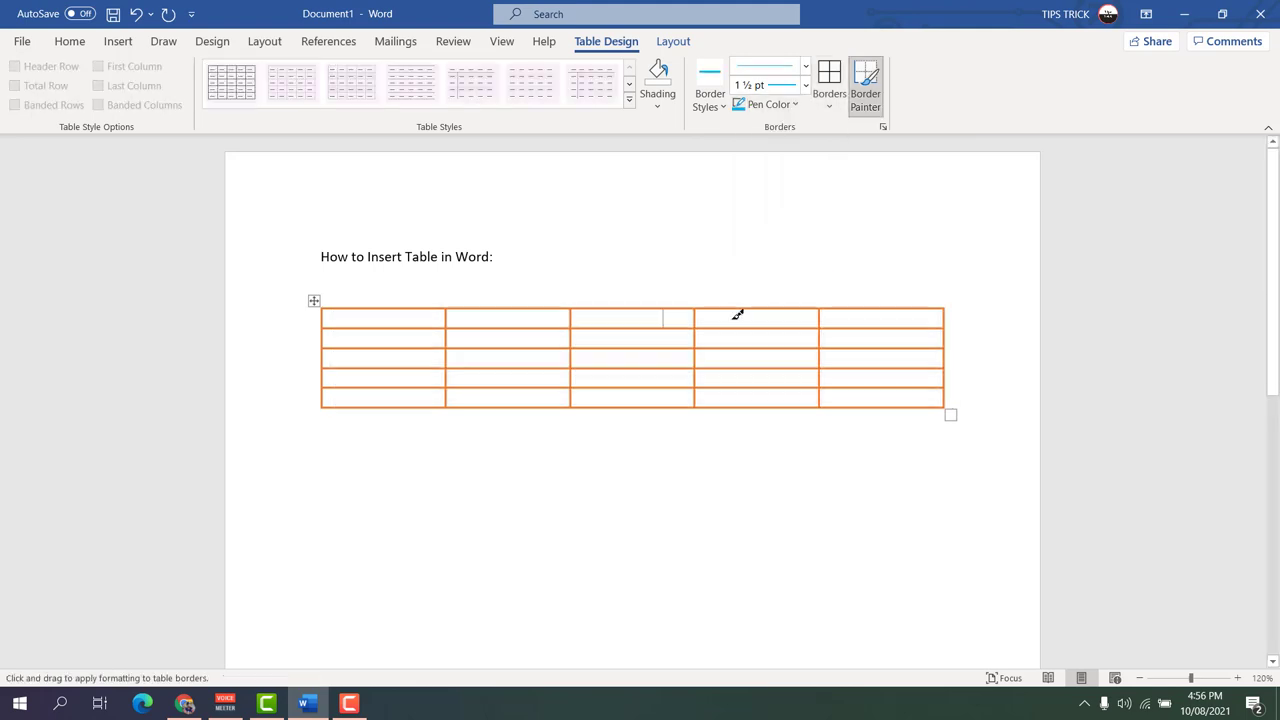
left_click(556, 309)
left_click(524, 328)
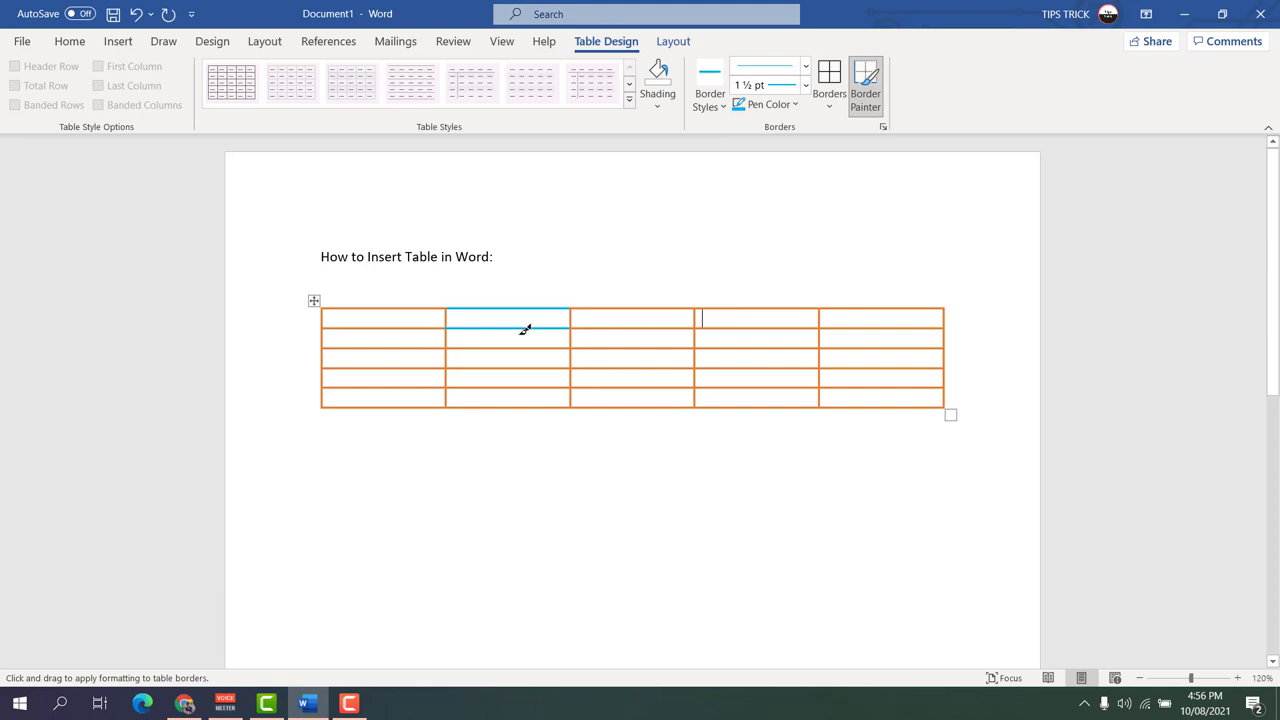
left_click(607, 308)
left_click(612, 328)
key("ctrl+z")
key("ctrl+z")
key("ctrl+z")
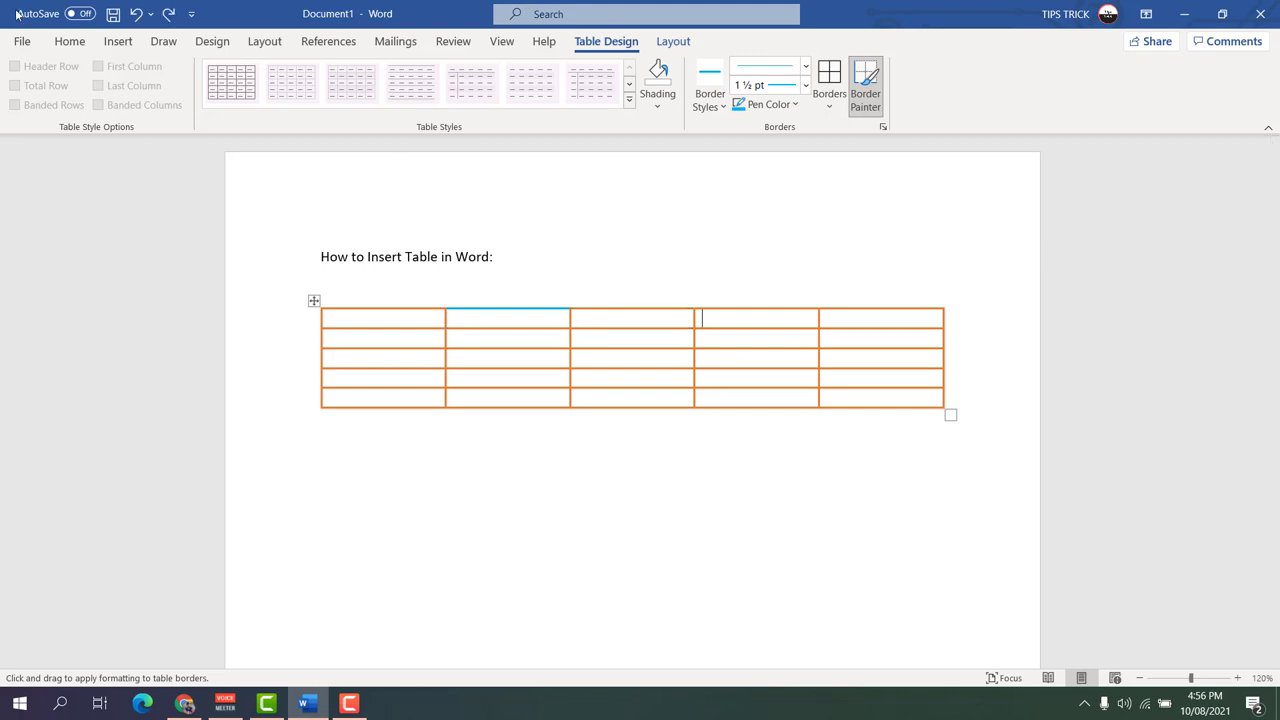
Undo the border colour changes so the table has plain black borders, then leave the table
left_click(136, 14)
left_click(136, 14)
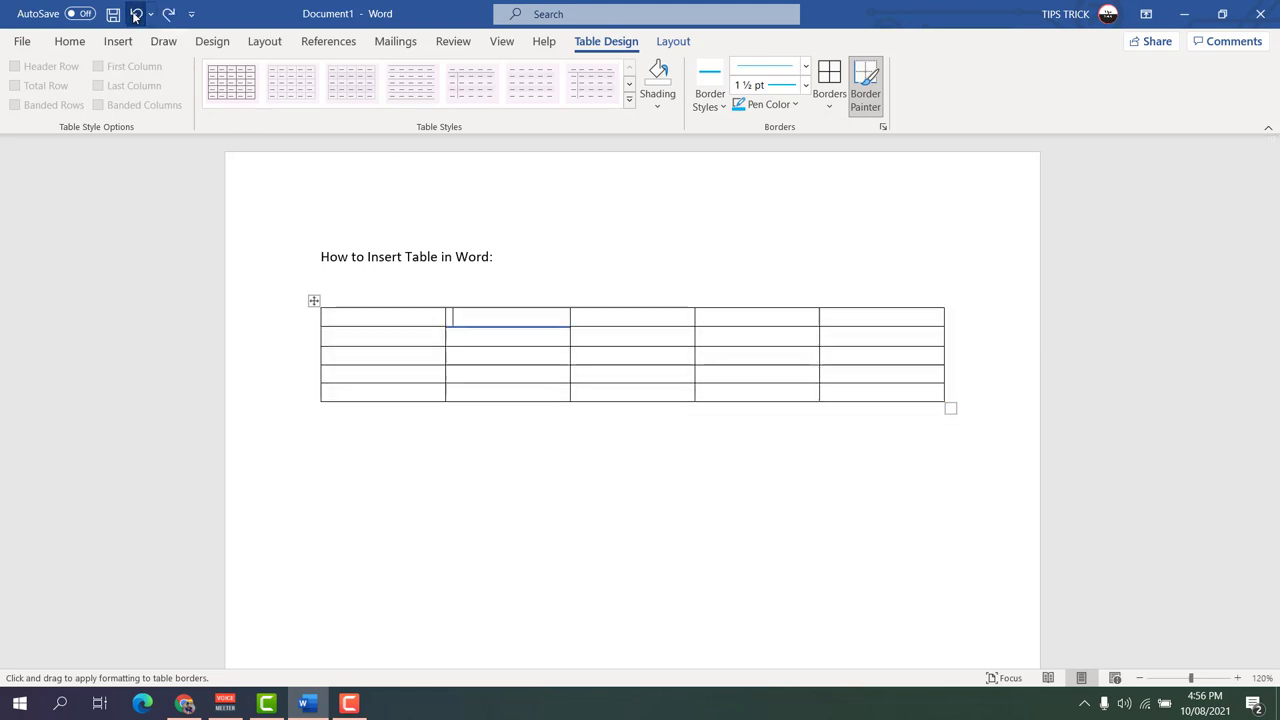
left_click(466, 327)
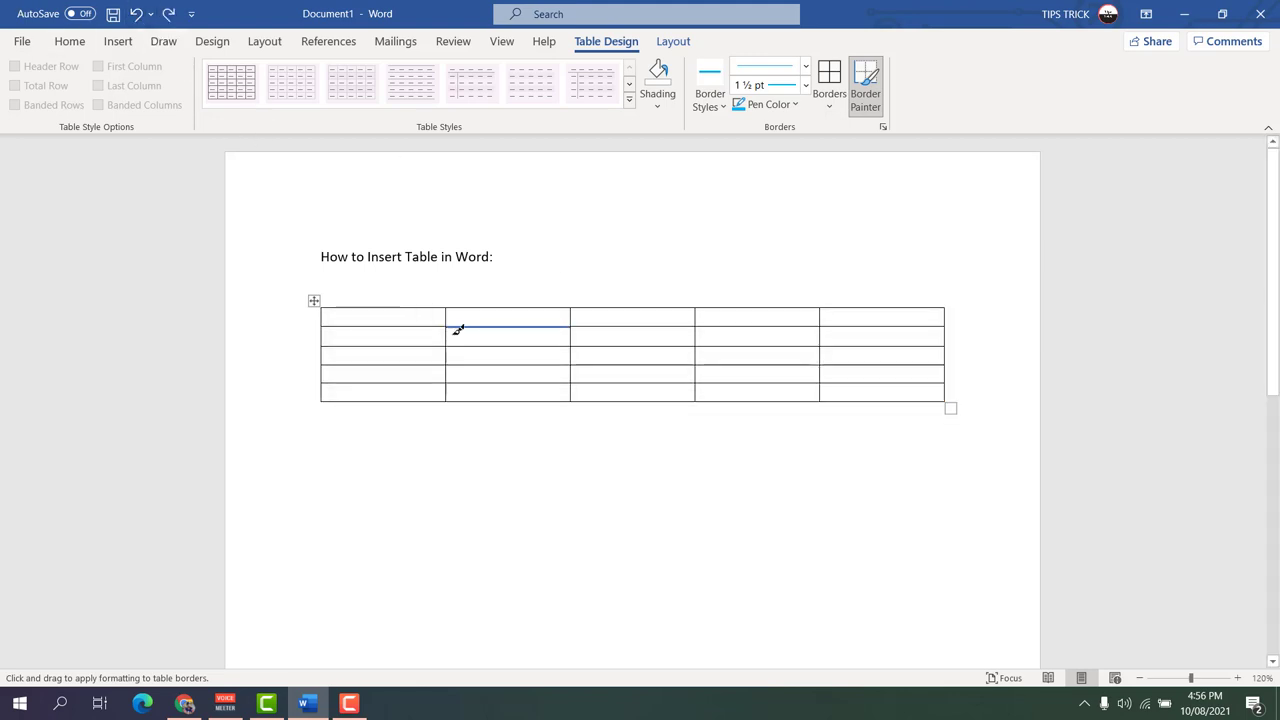
left_click(136, 14)
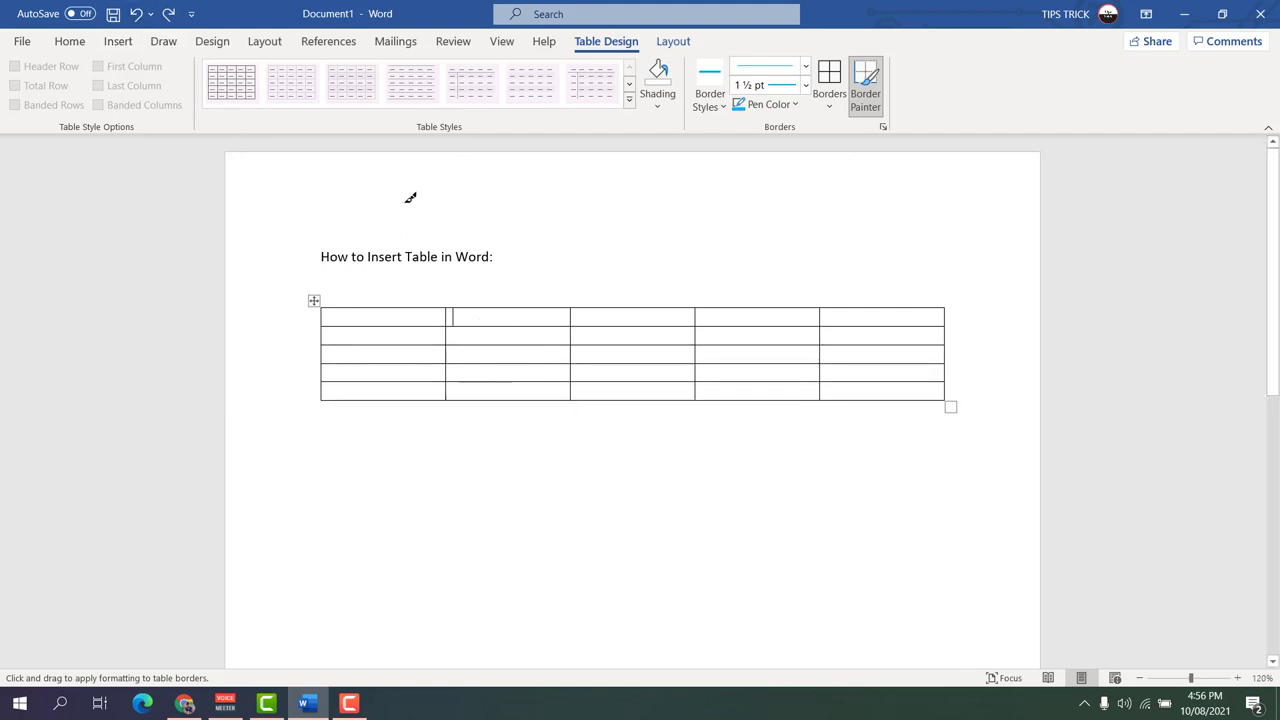
left_click(361, 411)
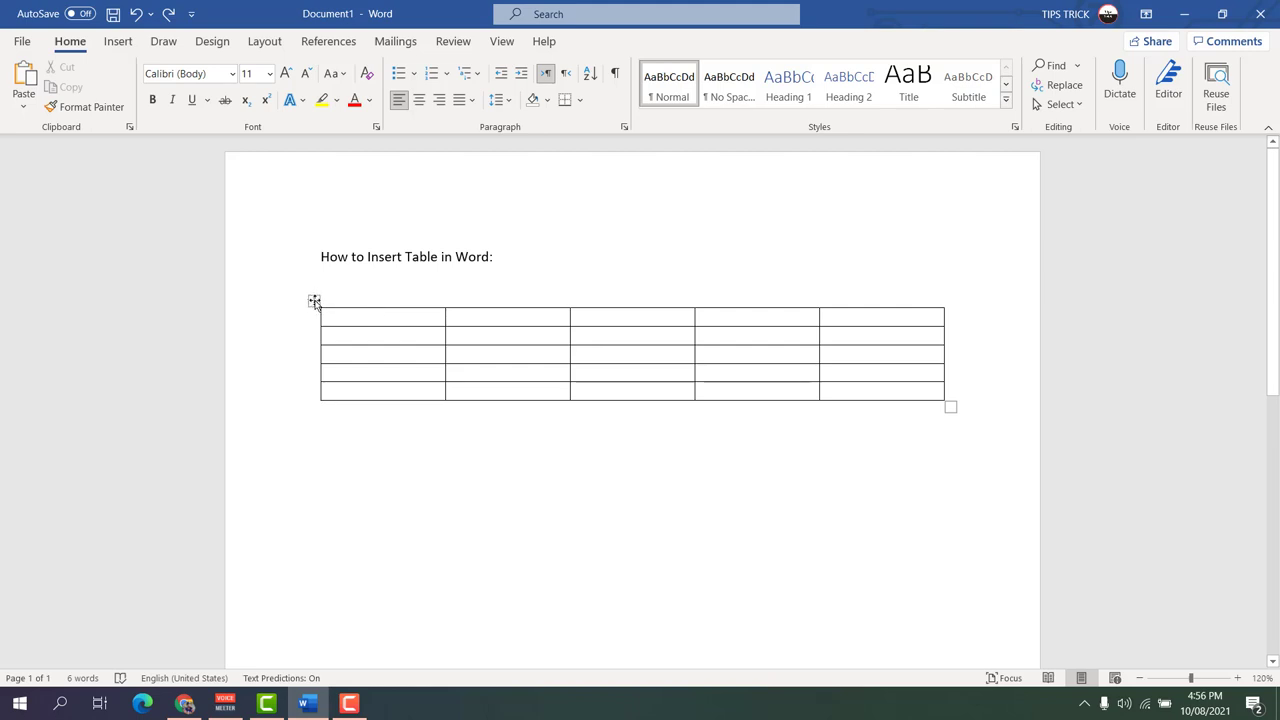
Move the table down and back under the heading, then select and delete the whole table
left_click_drag(314, 302, 314, 406)
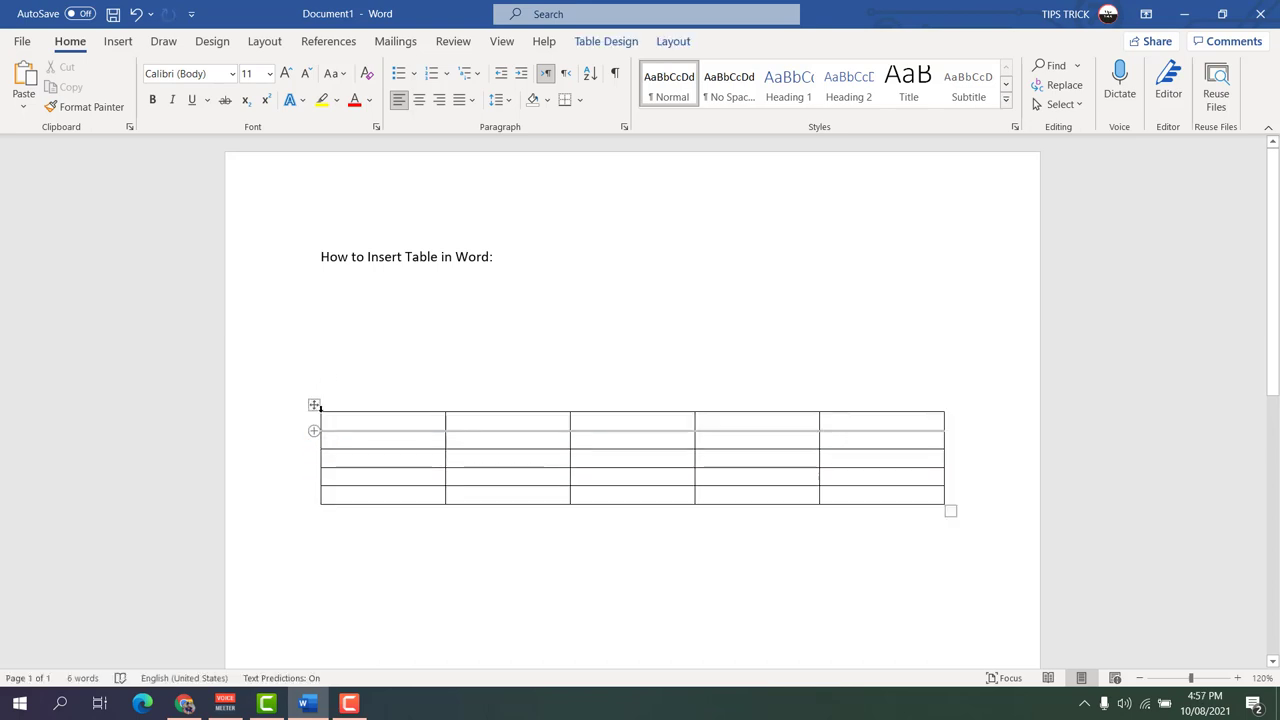
left_click_drag(314, 406, 314, 342)
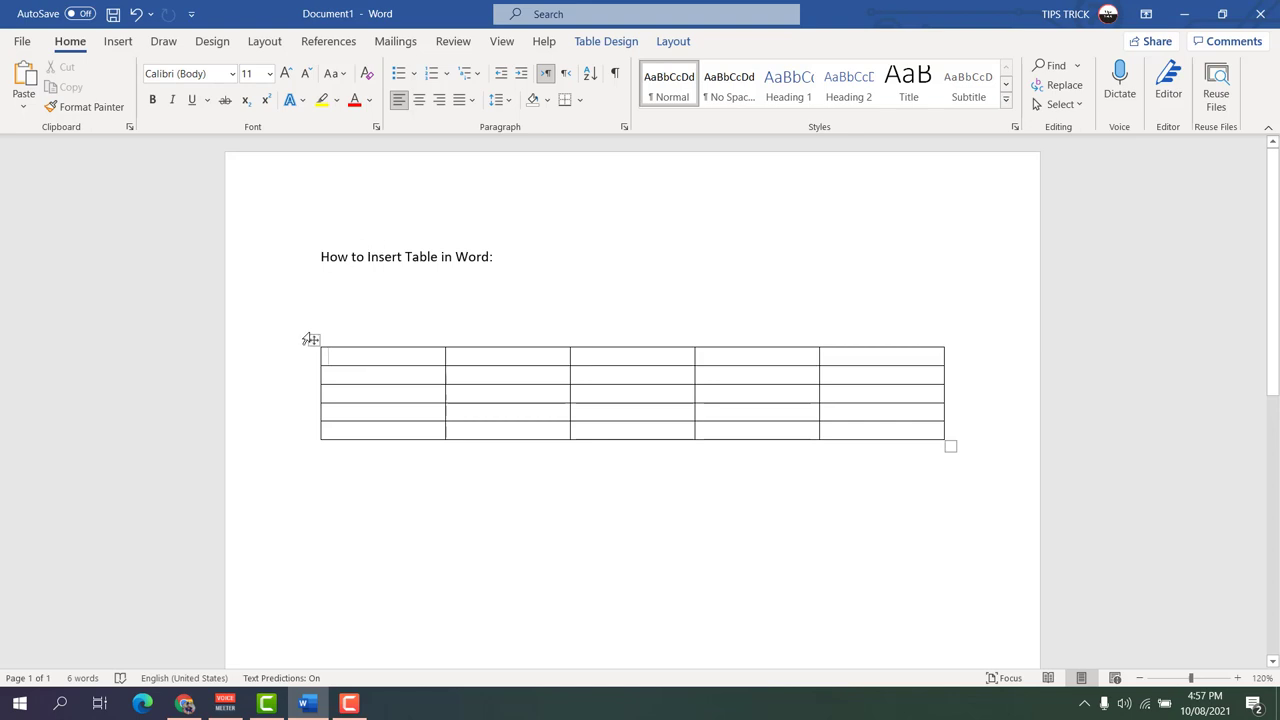
left_click_drag(938, 430, 600, 412)
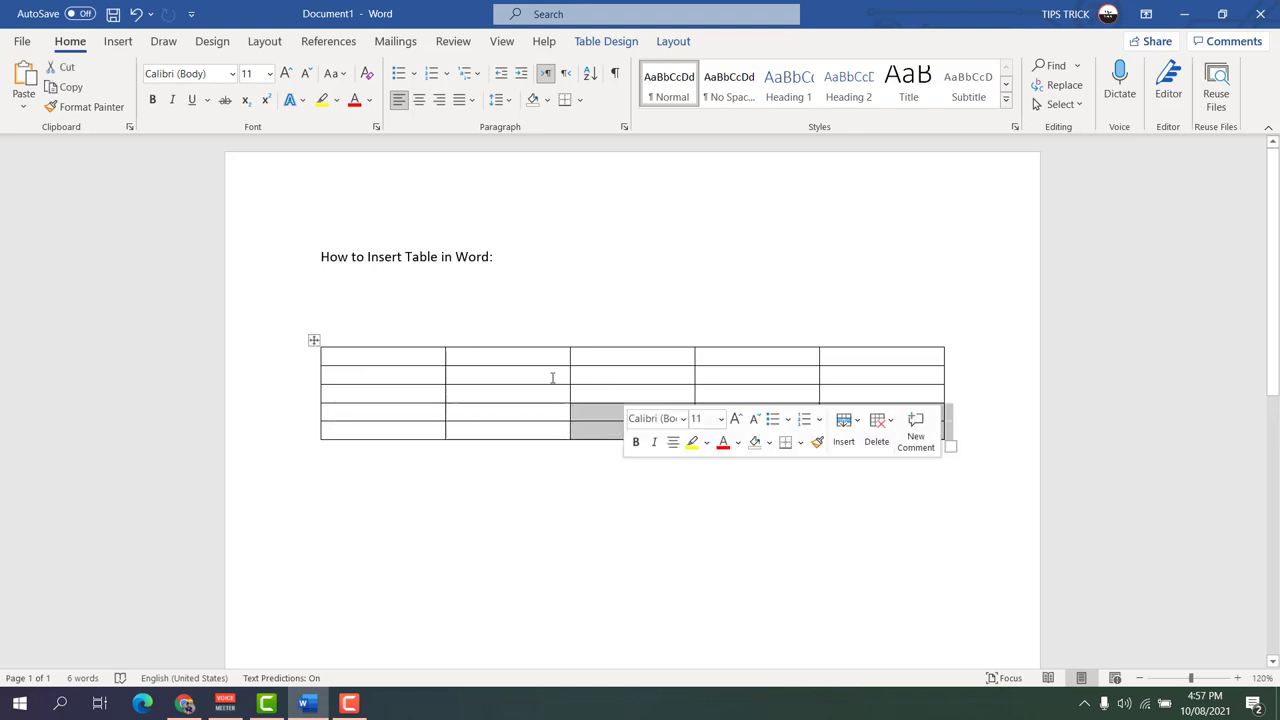
left_click(314, 340)
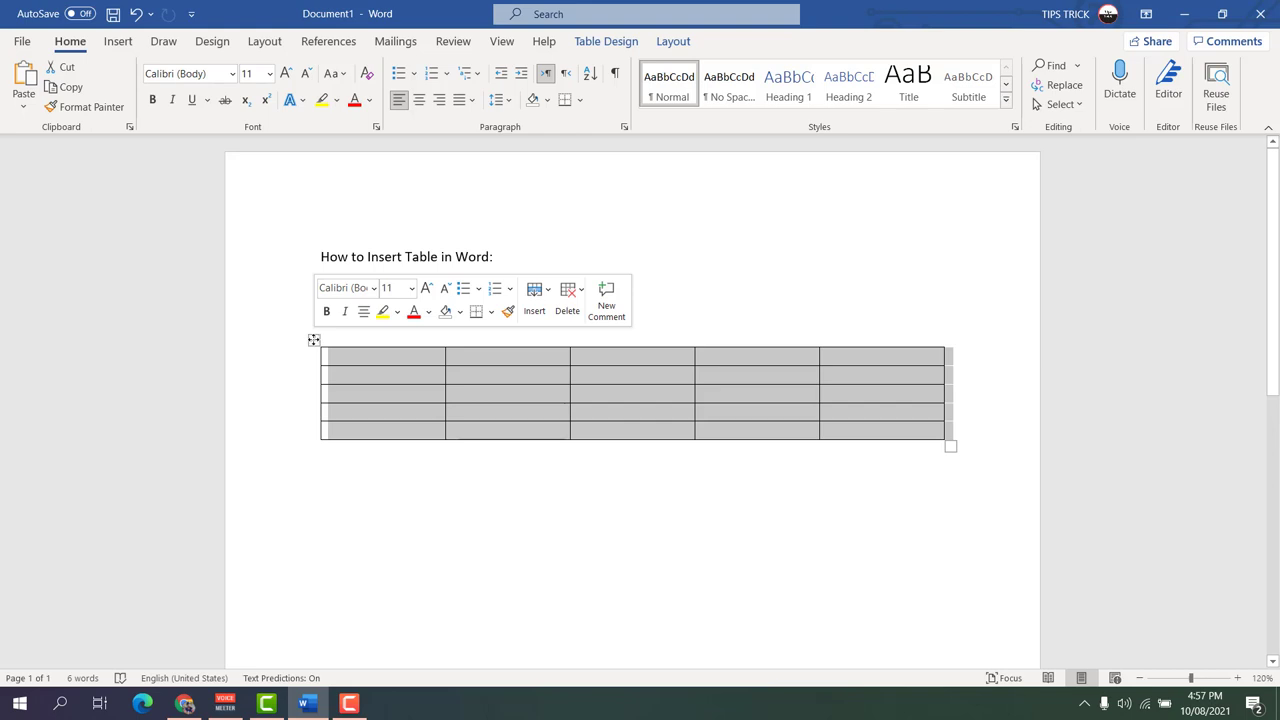
key("Left")
left_click(314, 340)
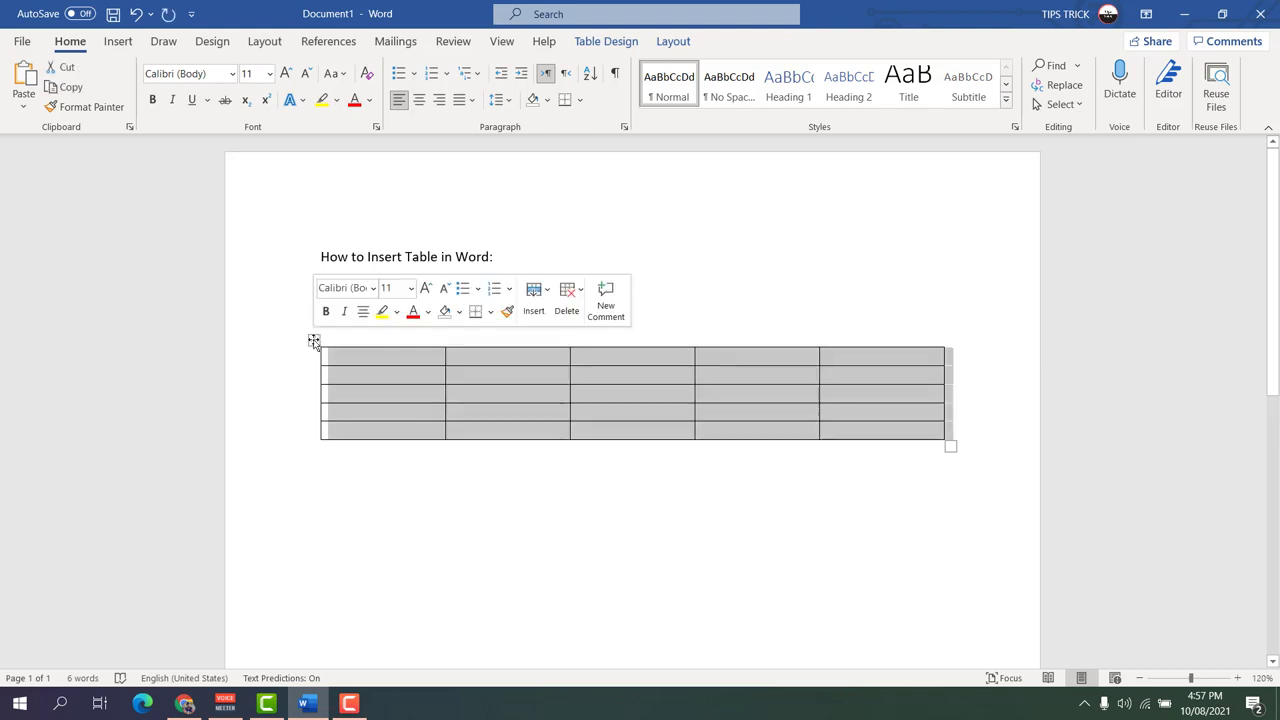
key("BackSpace")
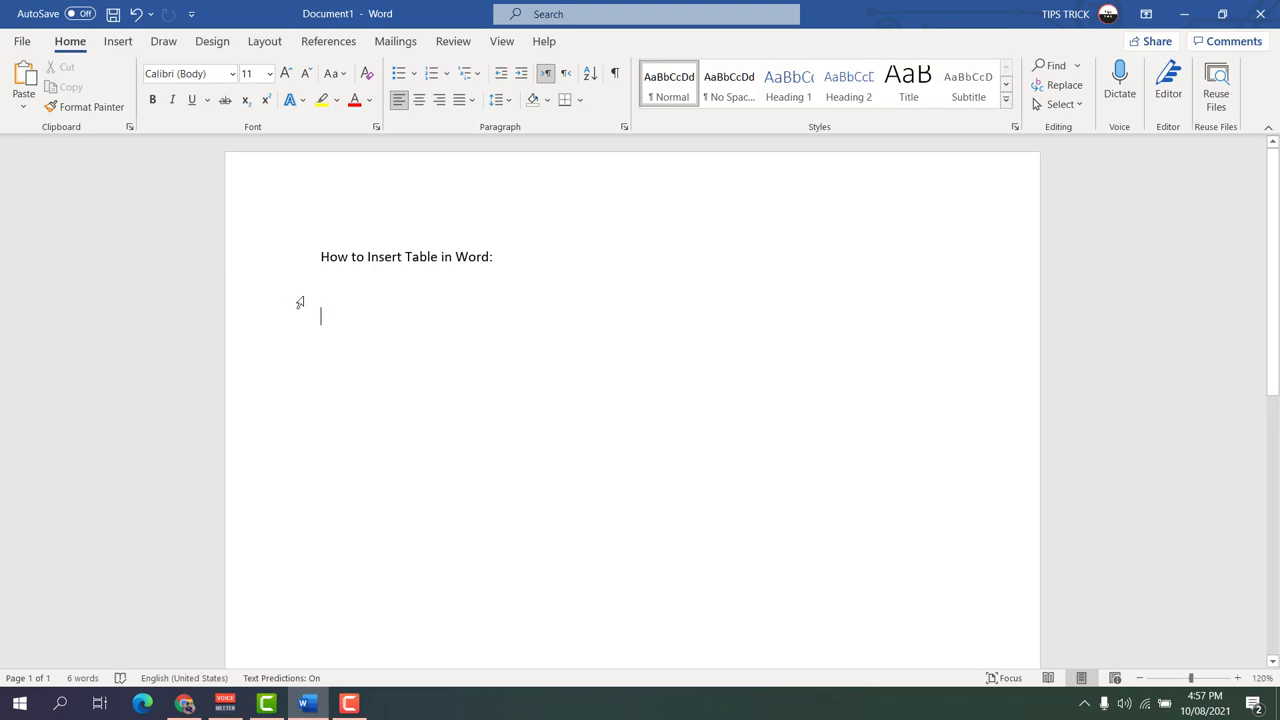
Insert a 10-column, 5-row table via Insert Table, with Remember dimensions for new tables ticked
left_click(121, 43)
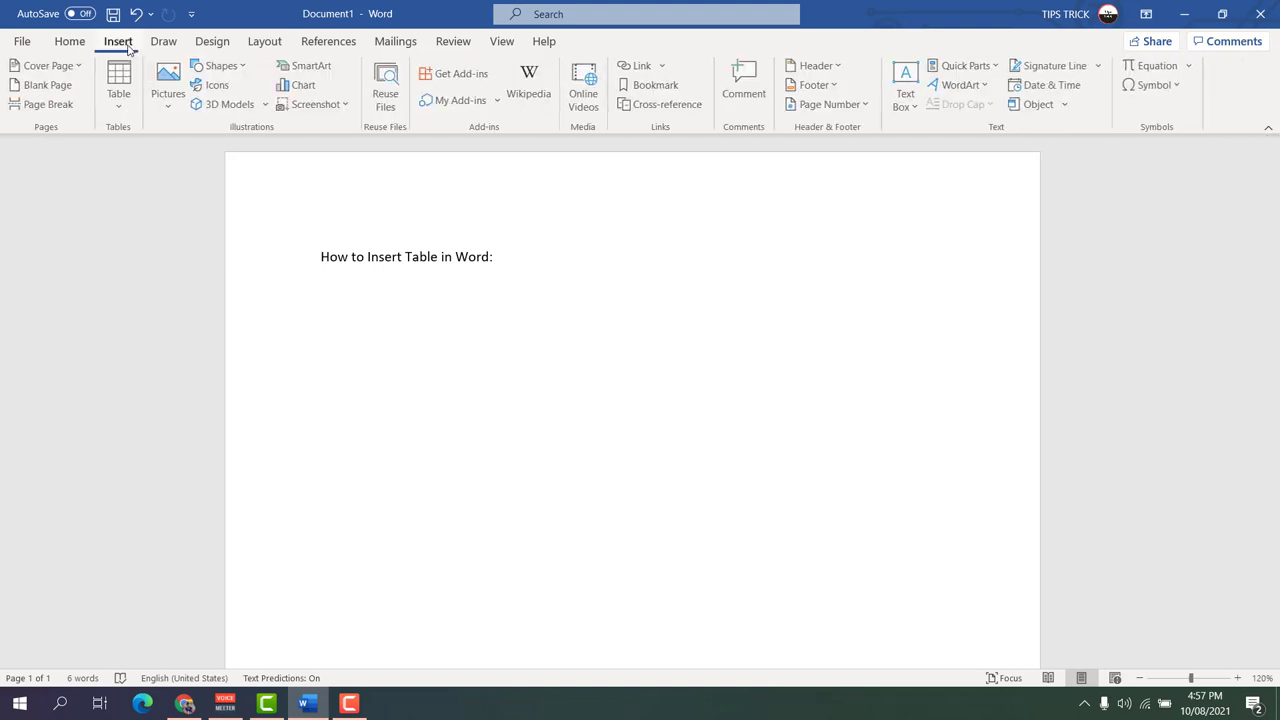
left_click(127, 106)
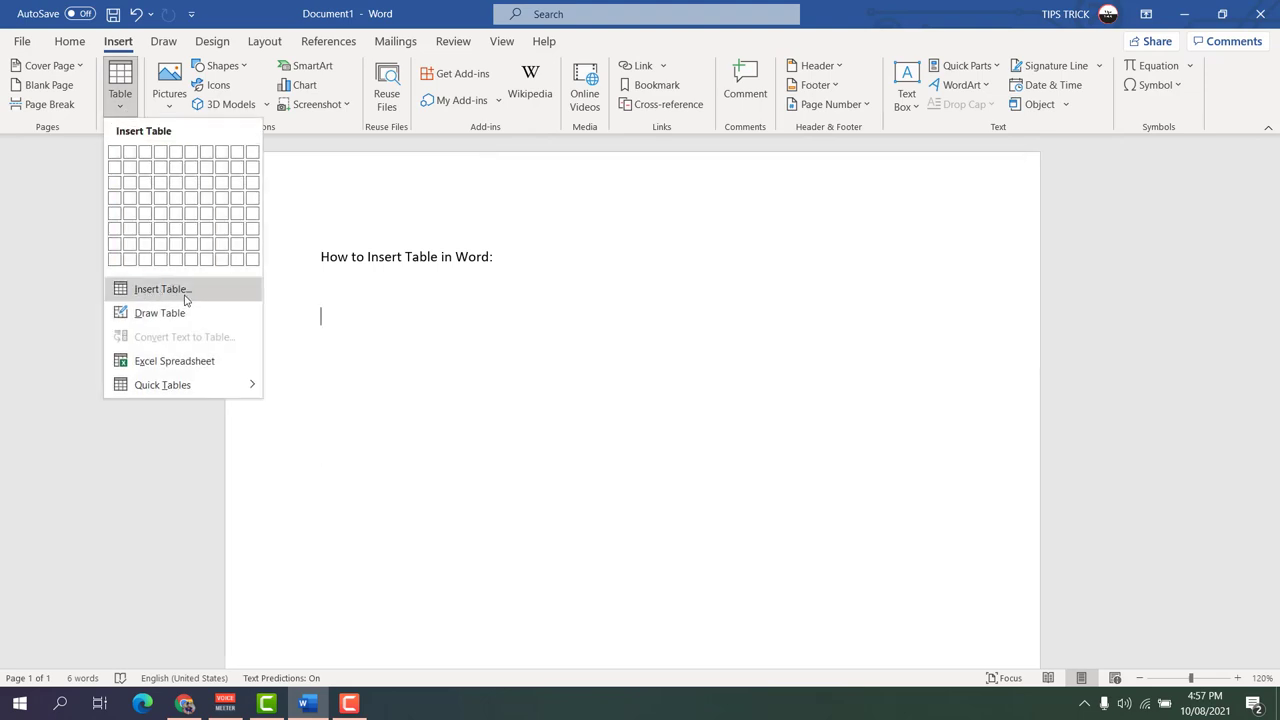
left_click(185, 299)
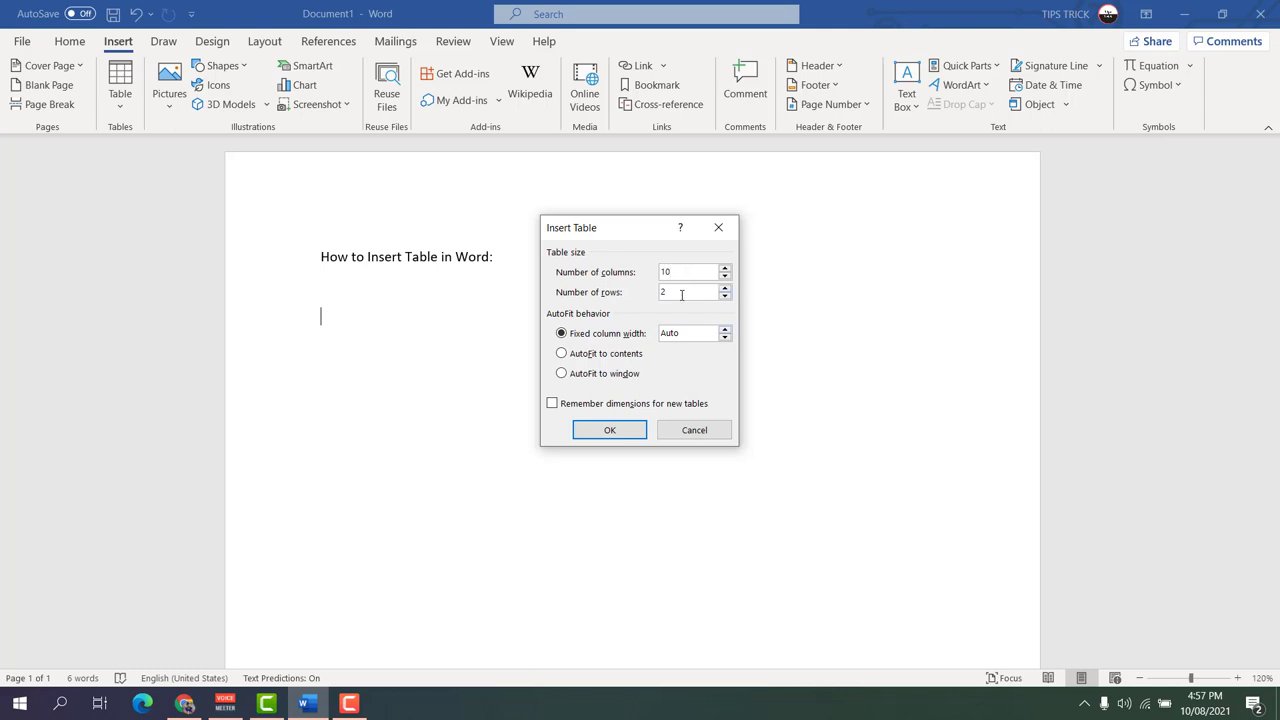
left_click_drag(682, 291, 578, 289)
left_click(553, 404)
left_click(555, 405)
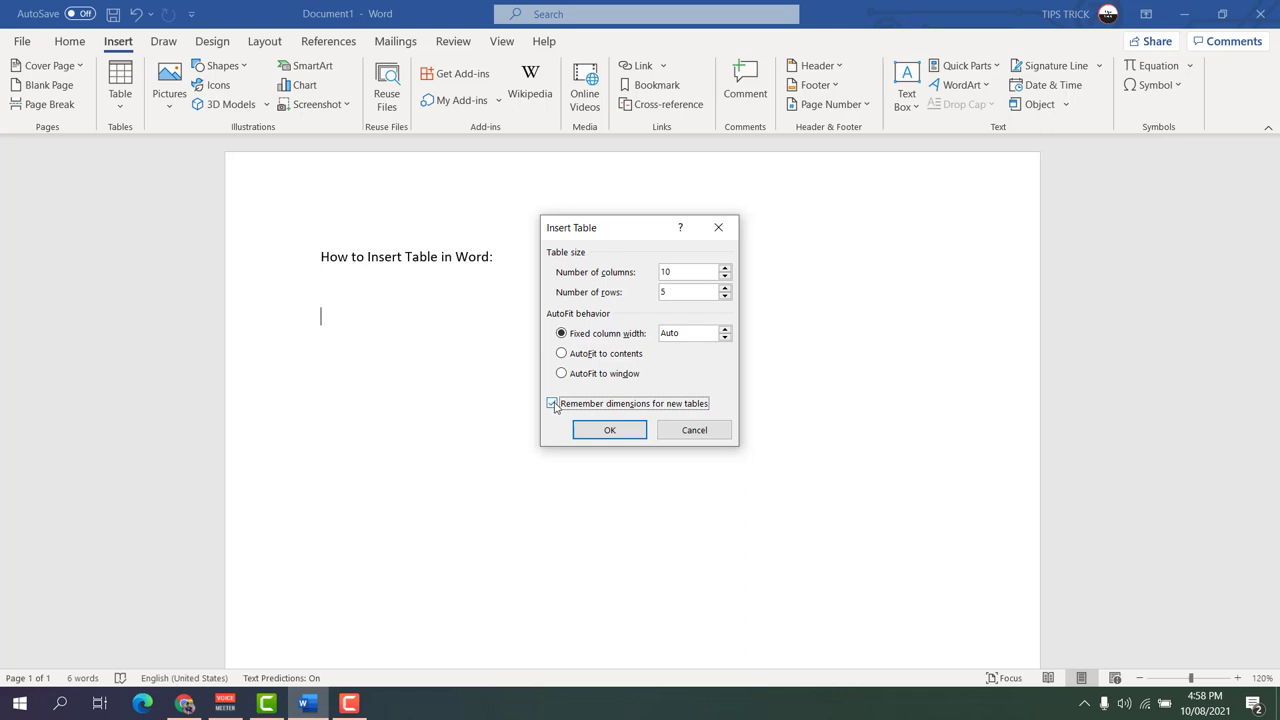
left_click(609, 431)
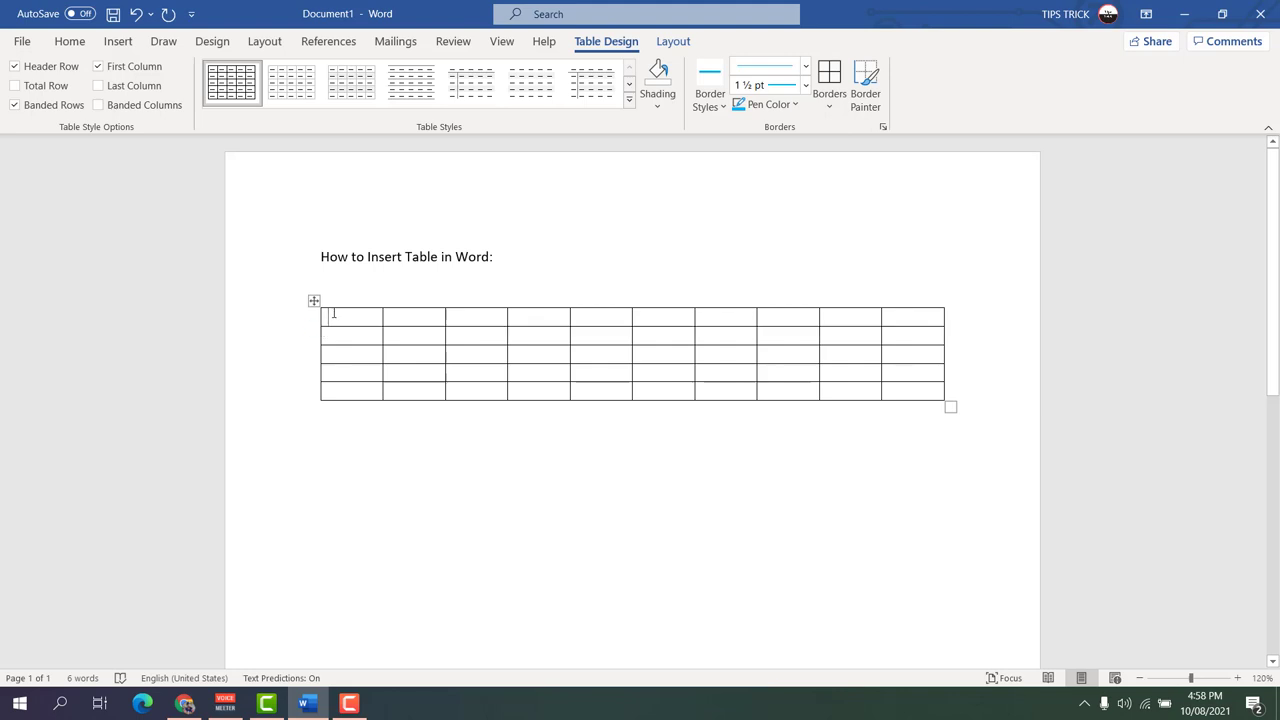
Undo the 10-column table, draw two table boxes with Draw Table, then undo them
key("ctrl+z")
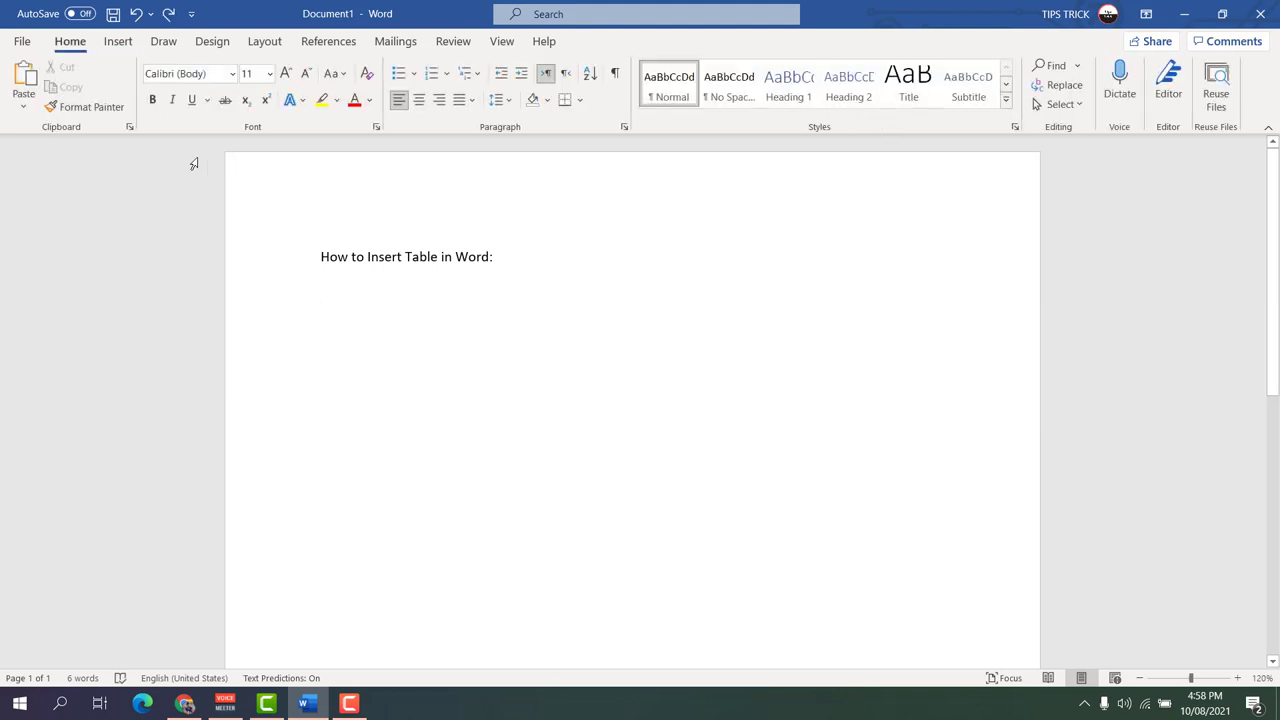
left_click(116, 42)
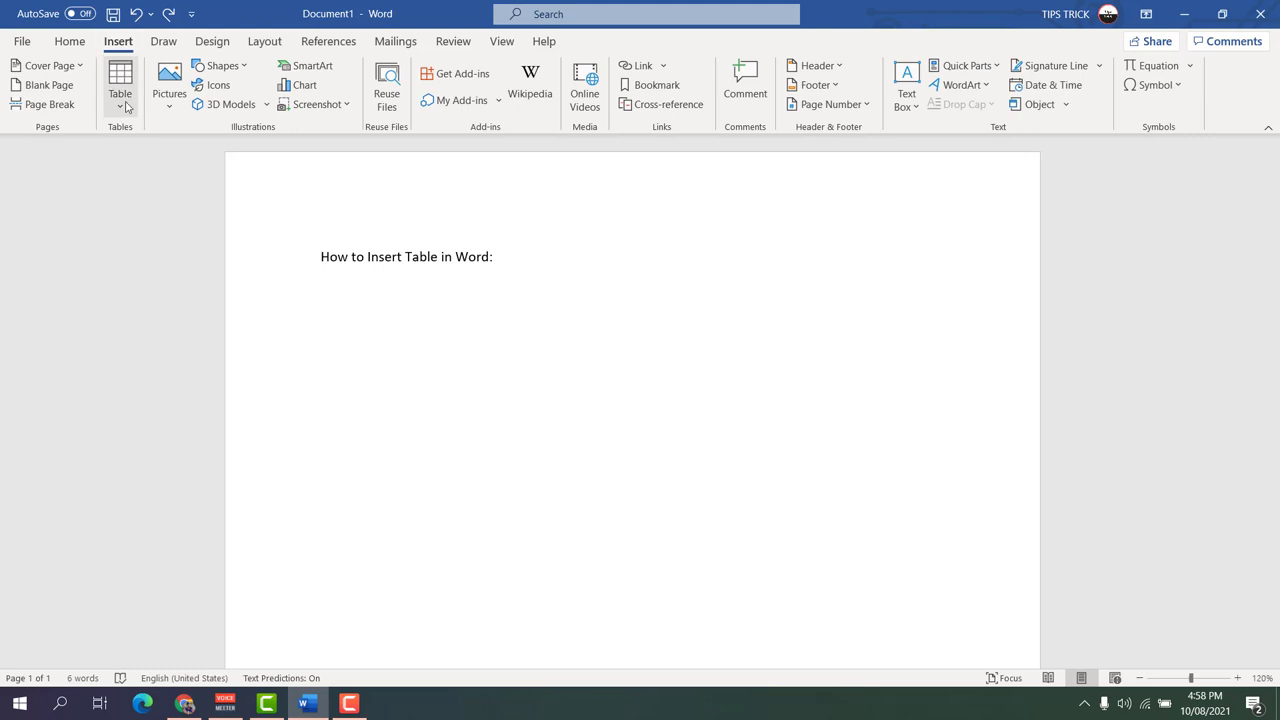
left_click(120, 100)
left_click(155, 313)
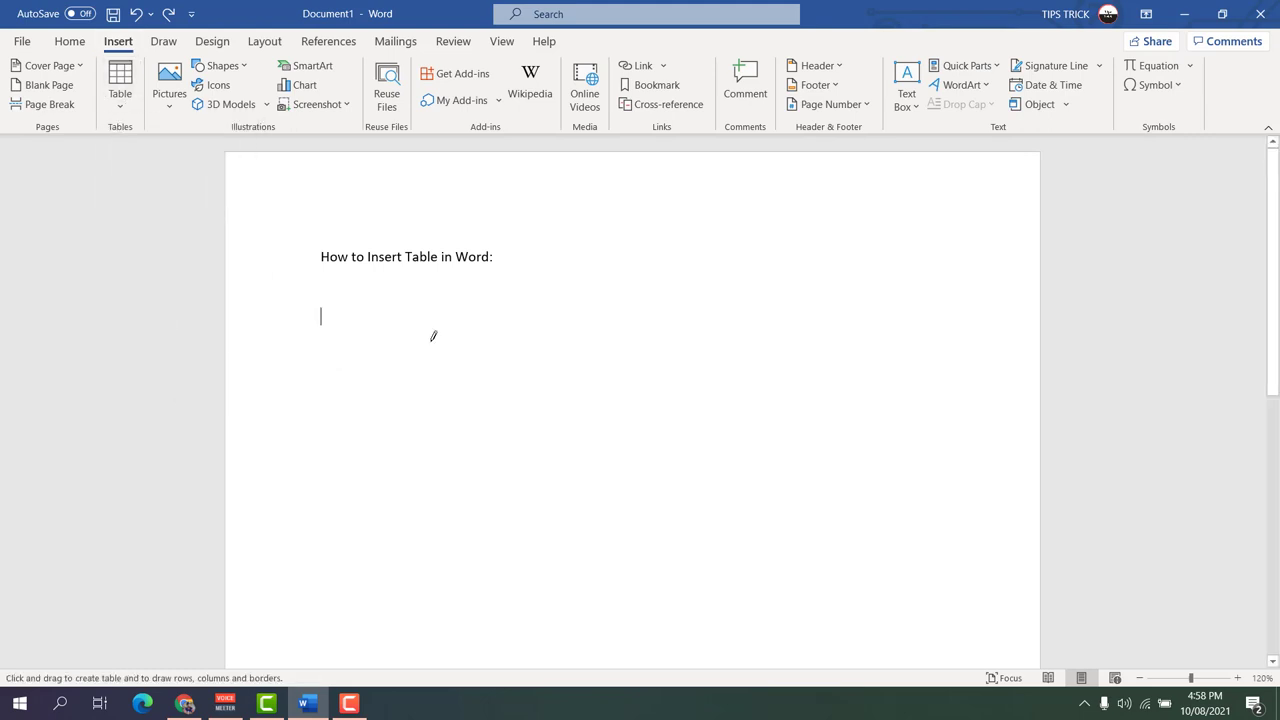
left_click_drag(310, 308, 512, 340)
mouse_move(606, 332)
left_mouse_down()
mouse_move(774, 346)
mouse_move(832, 408)
left_mouse_up()
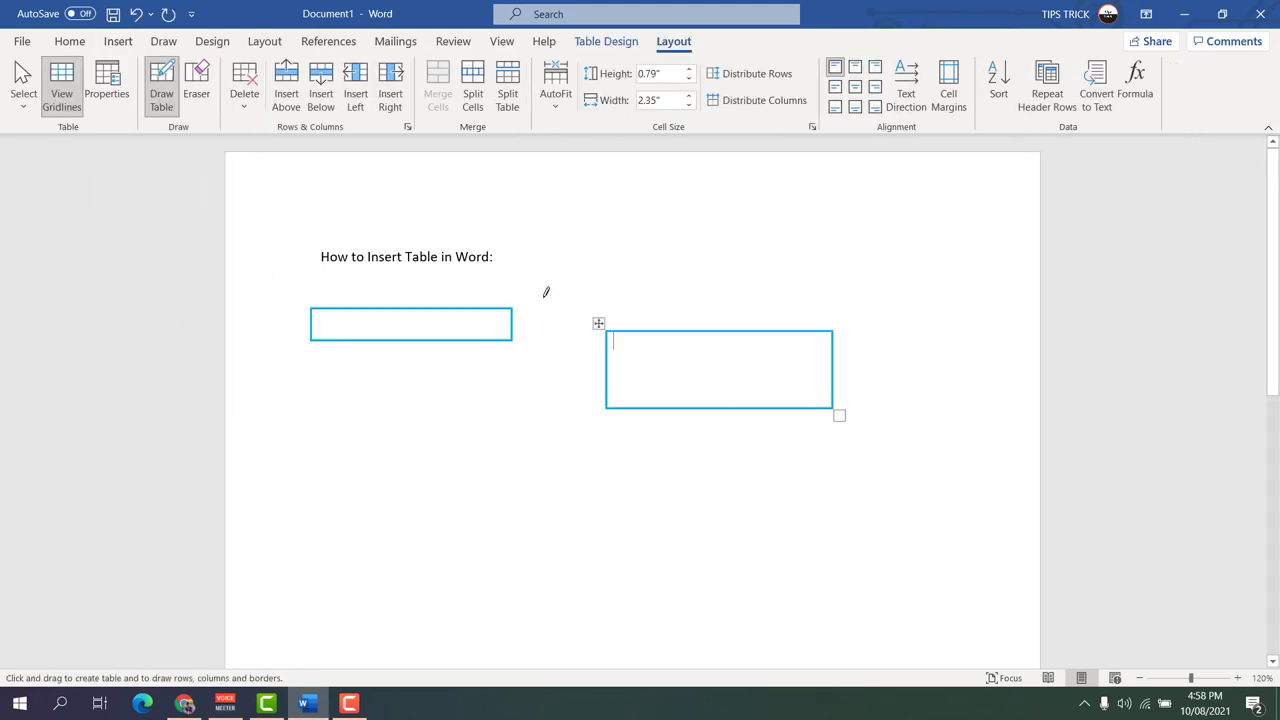
left_click_drag(543, 297, 668, 344)
key("ctrl+z")
key("ctrl+z")
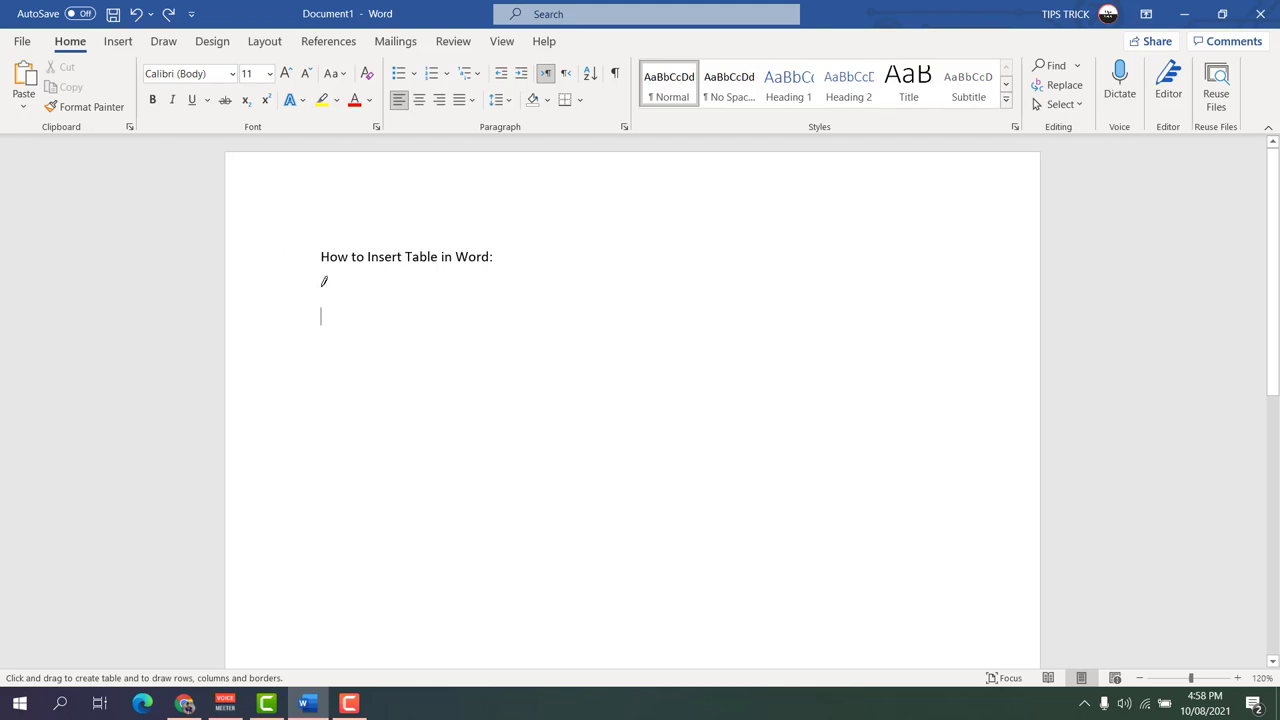
Insert an embedded Excel spreadsheet below the heading, then exit and re-enter its editing
left_click(120, 42)
left_click(122, 108)
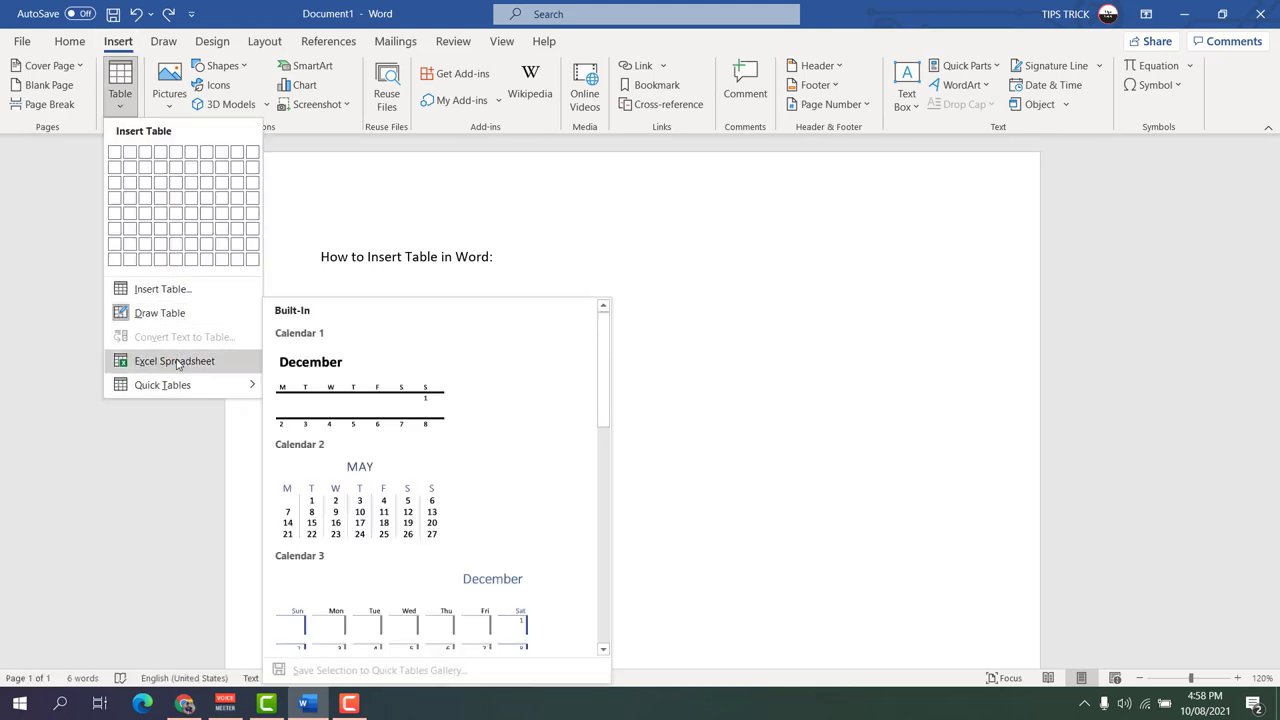
key("Escape")
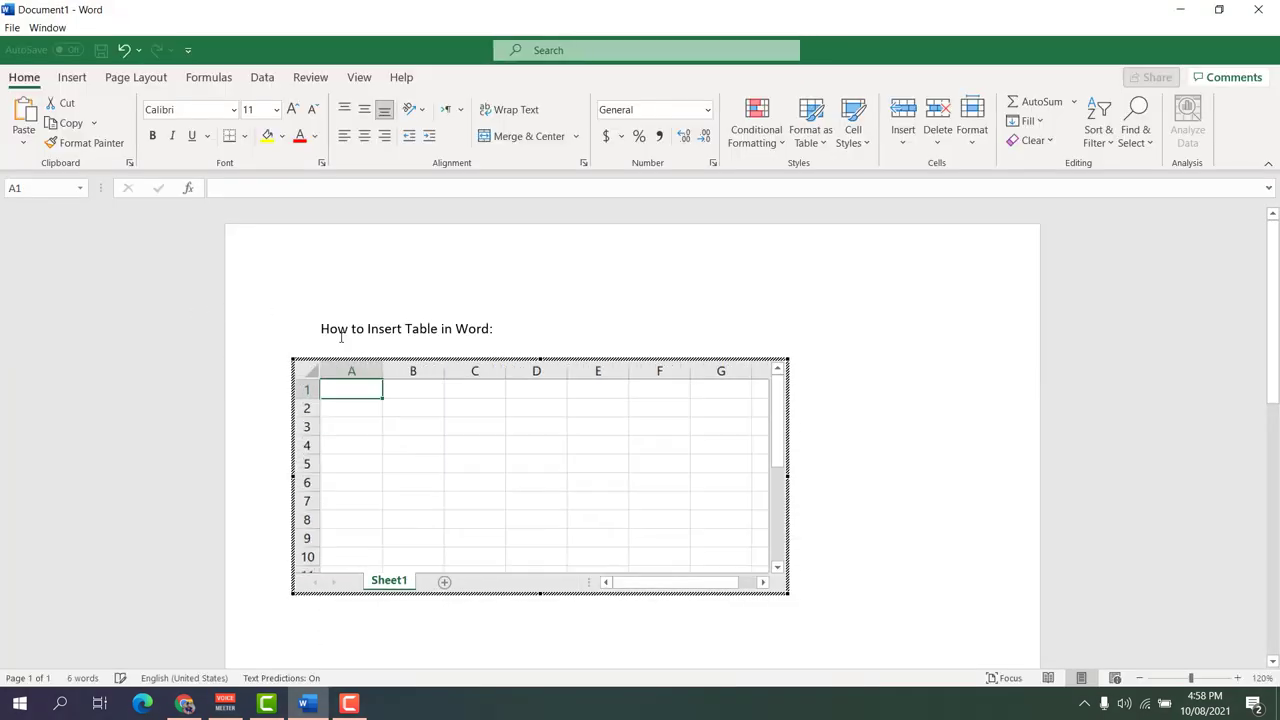
left_click(840, 473)
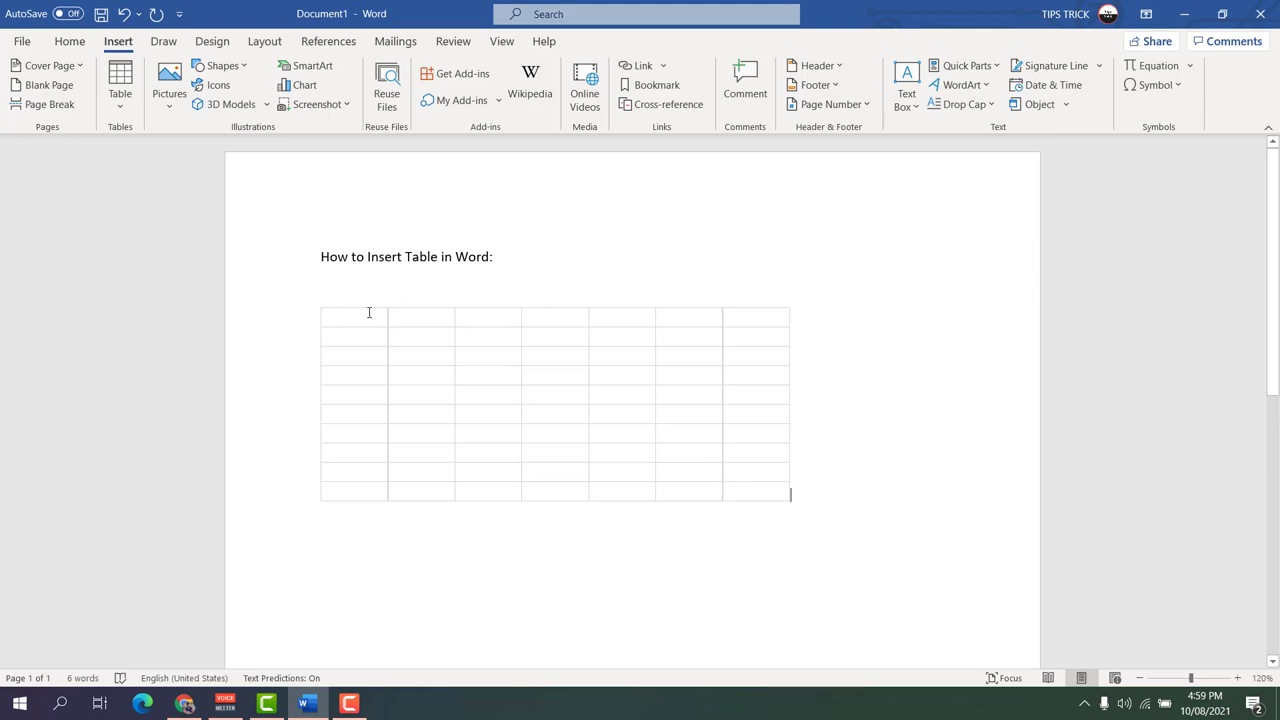
left_click(369, 313)
double_click(371, 326)
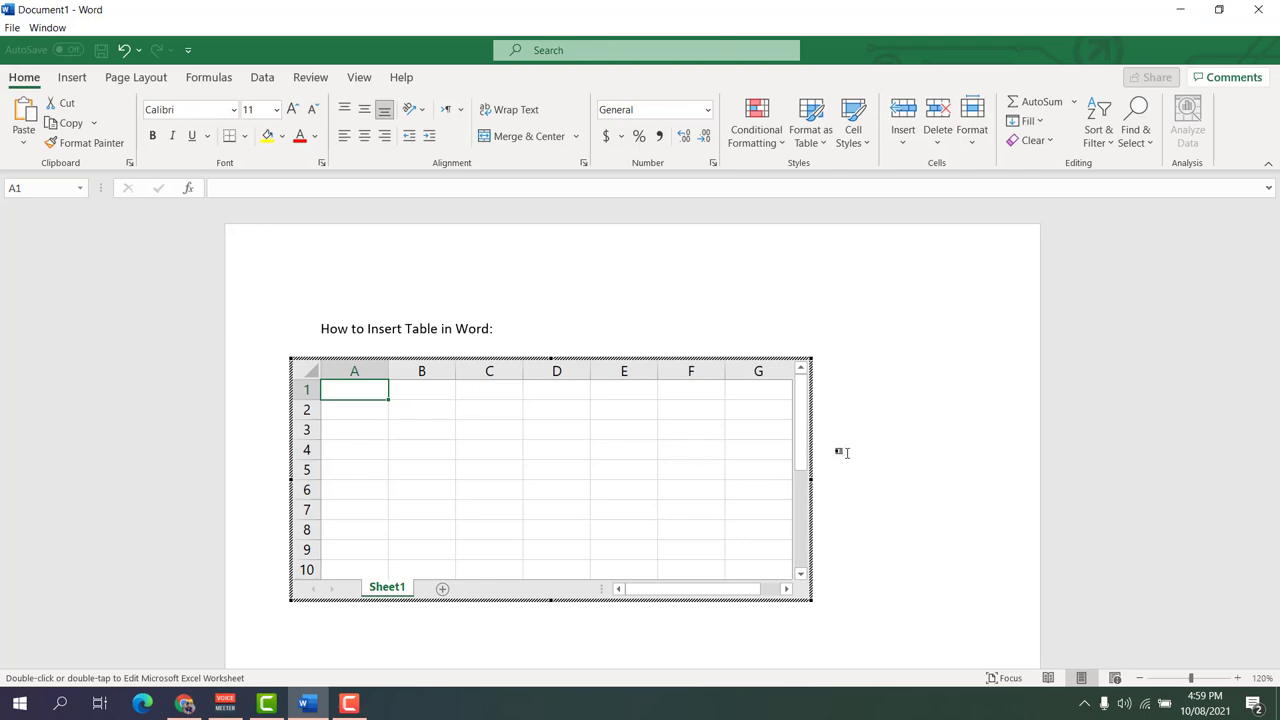
left_click(905, 440)
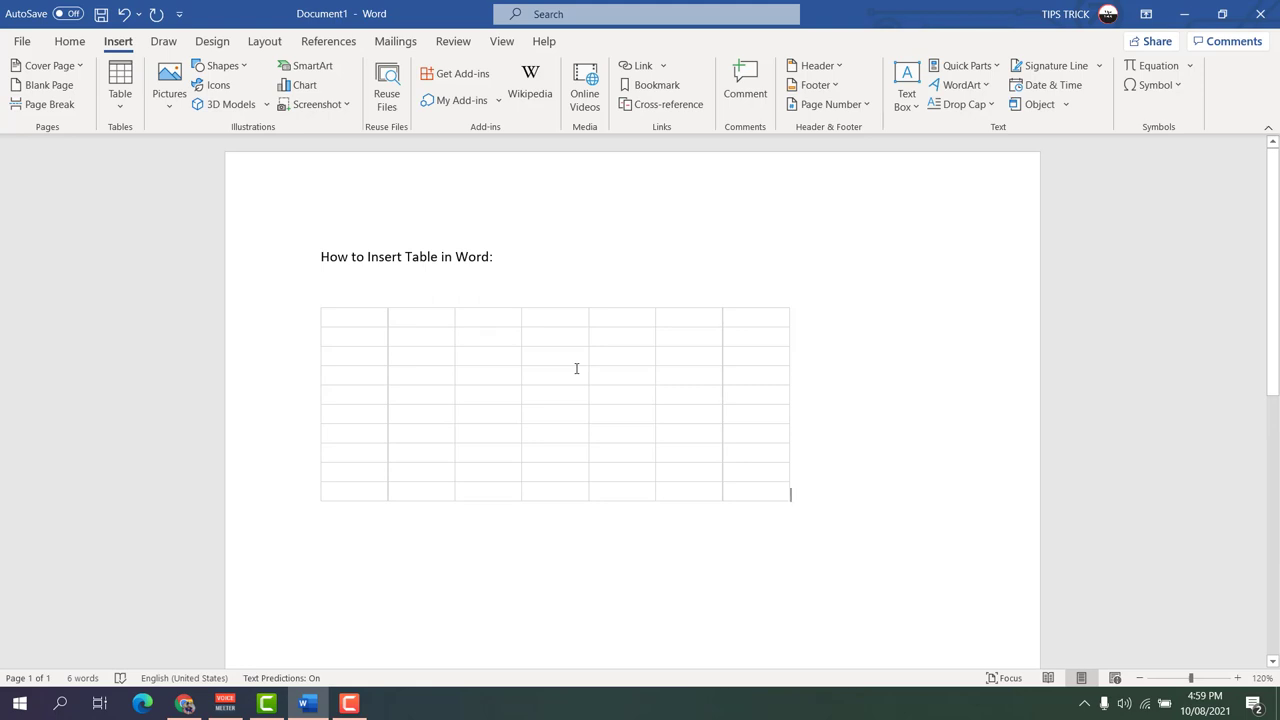
left_click(402, 341)
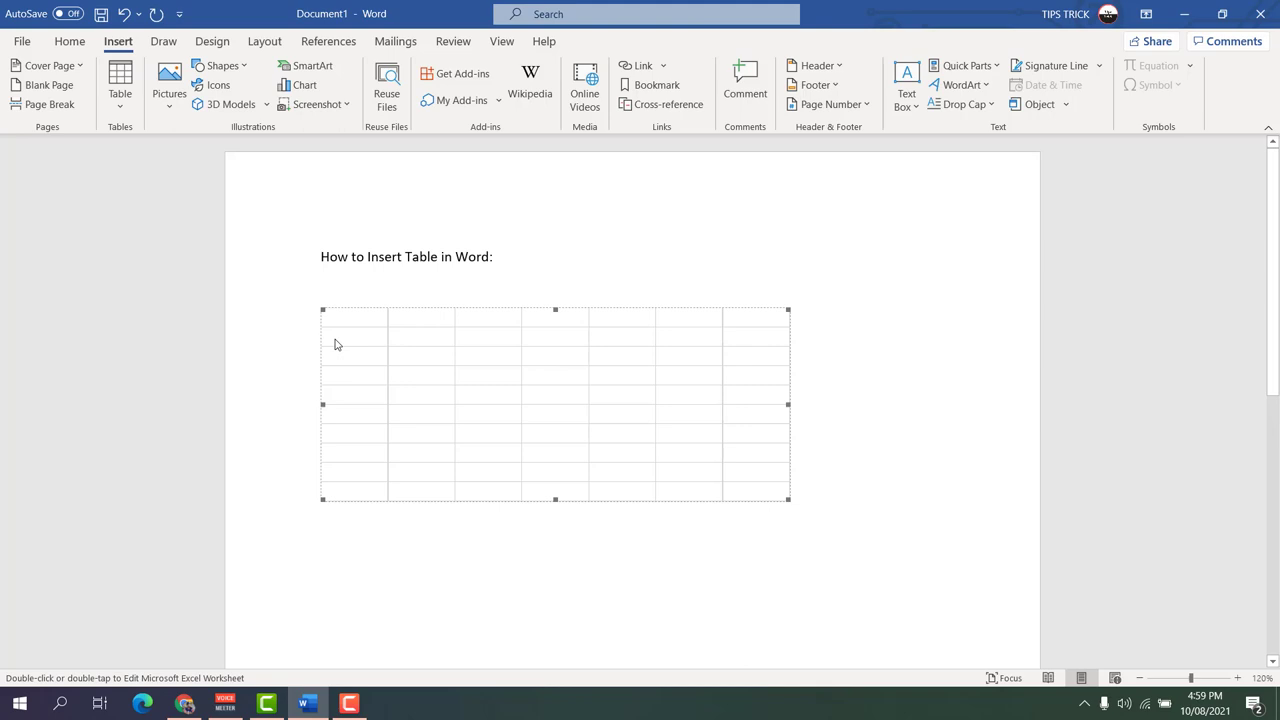
Replace the worksheet with the With Subheads 2 quick table
key("Delete")
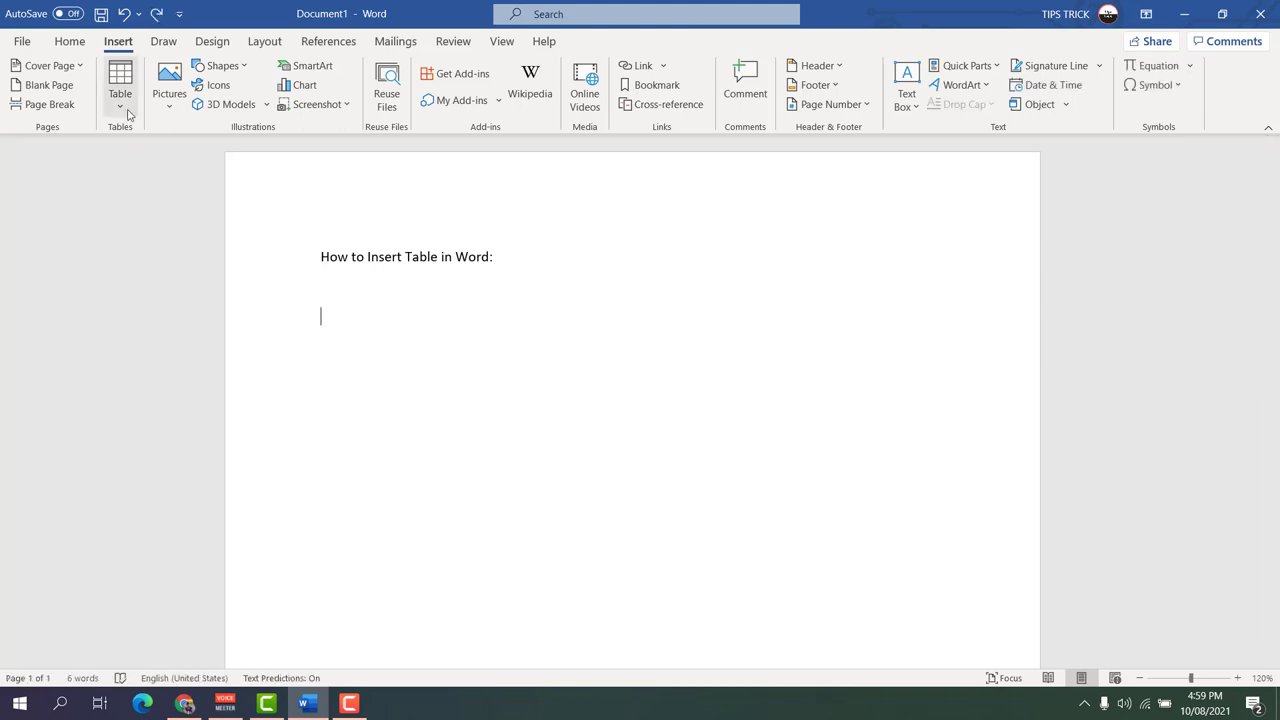
left_click(124, 112)
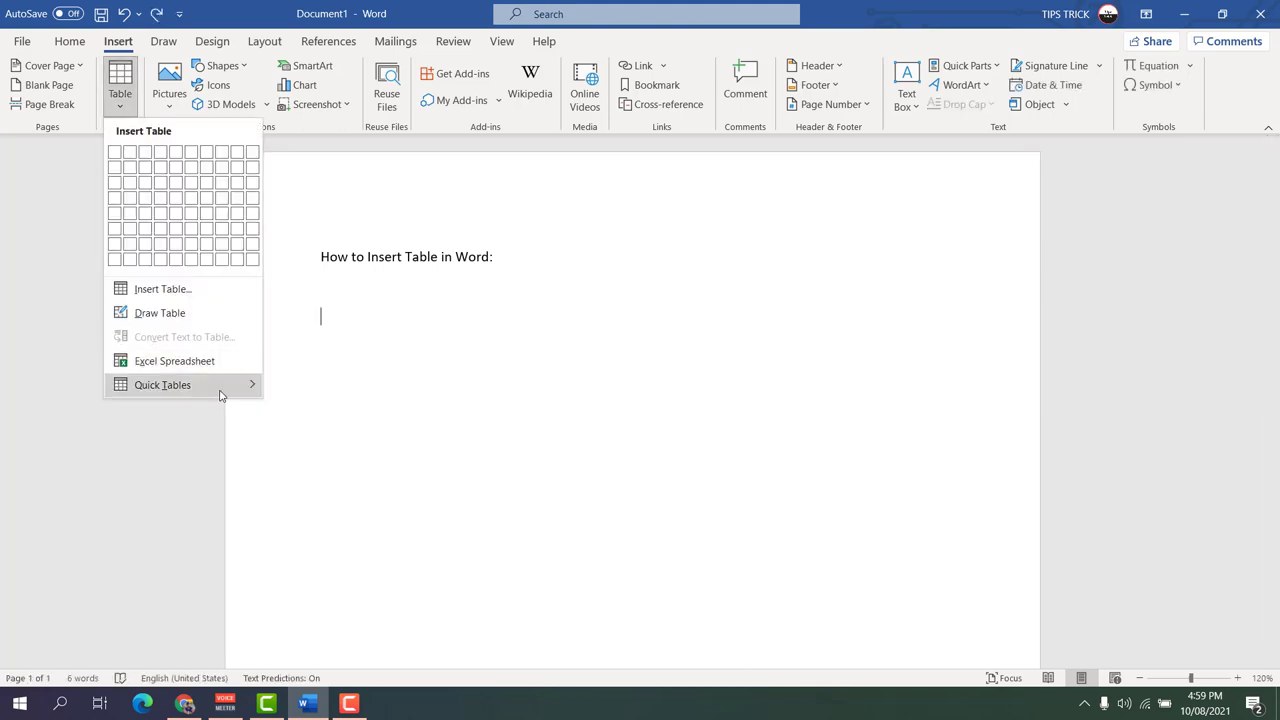
mouse_move(221, 396)
scroll(368, 503, "down", 10)
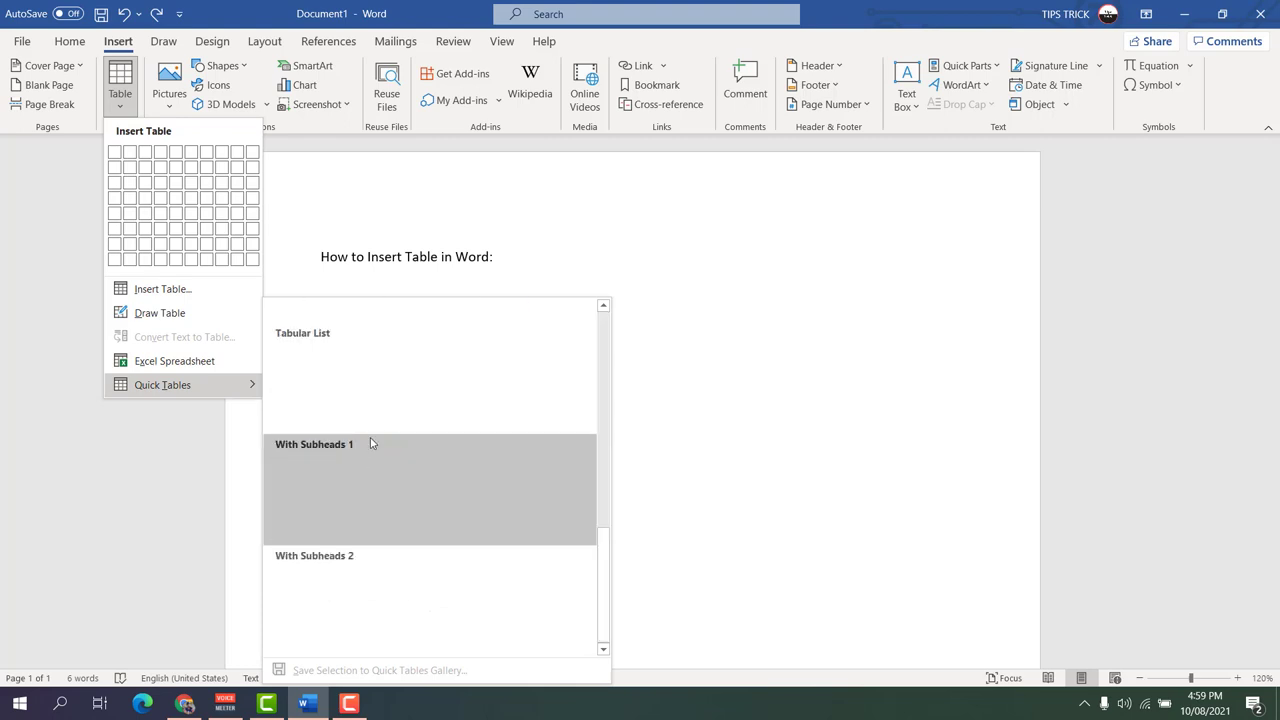
left_click(393, 620)
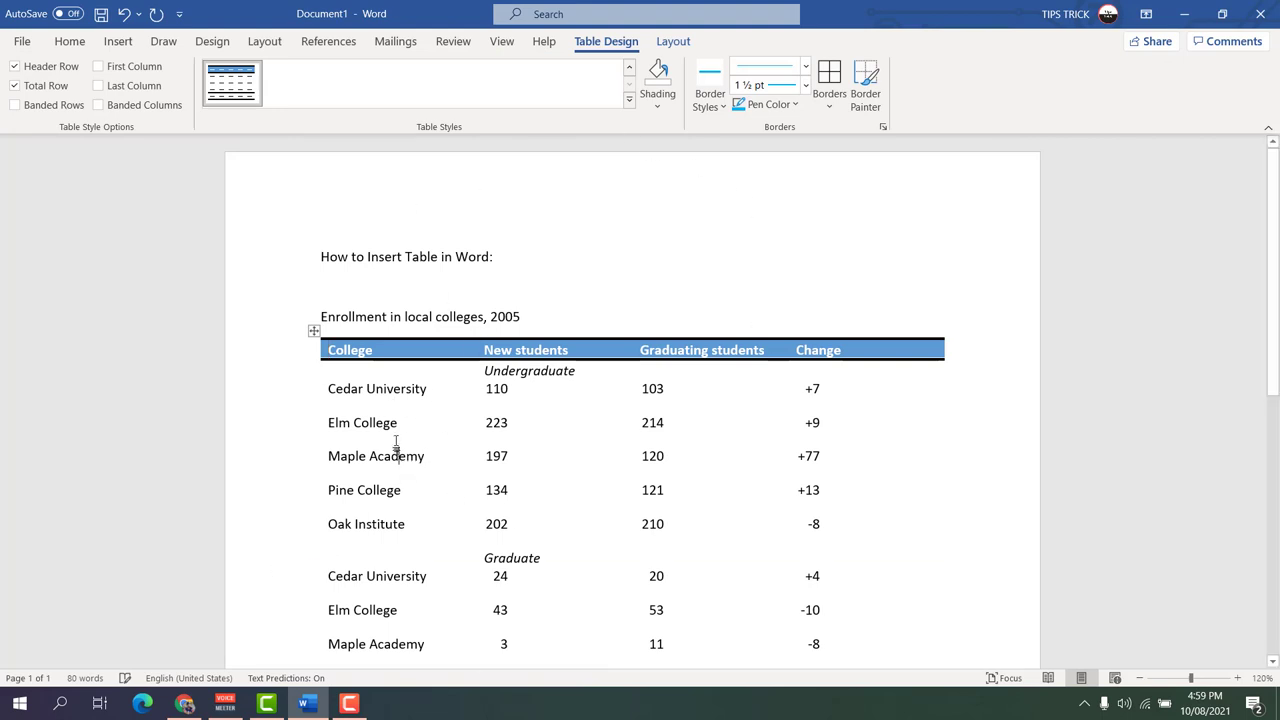
scroll(396, 441, "down", 3)
scroll(390, 430, "up", 1)
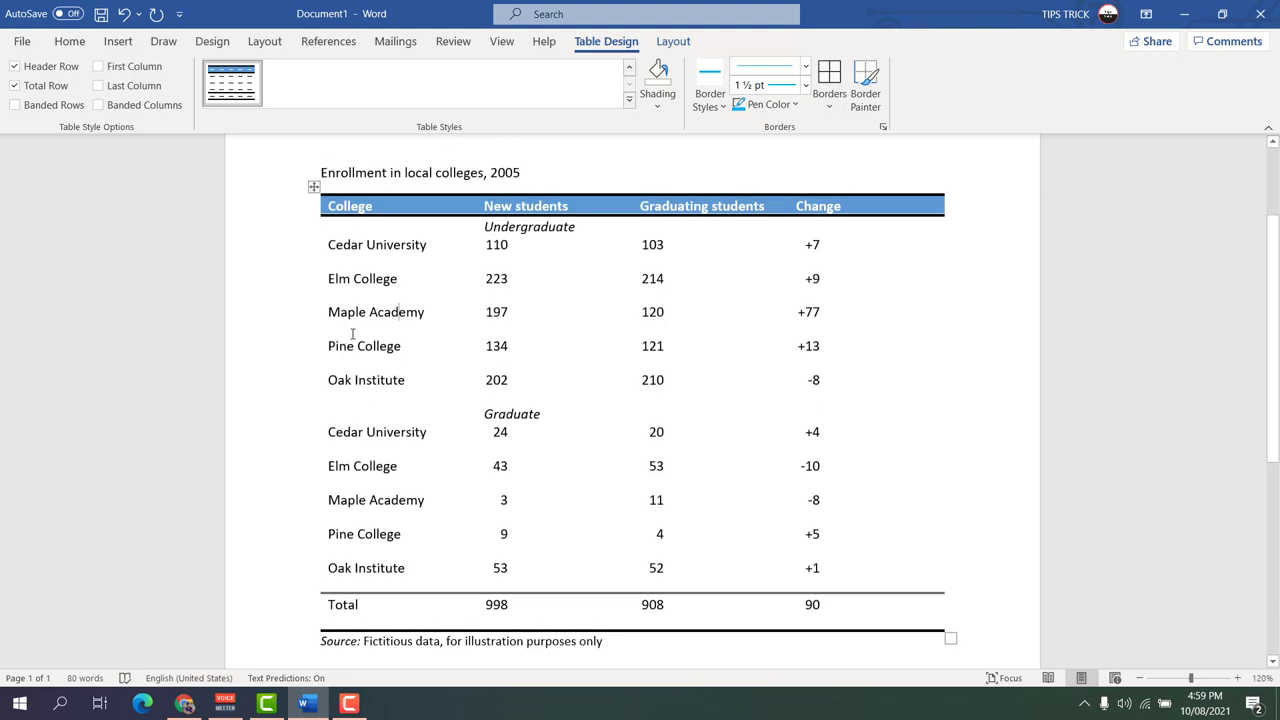
Retype 'Pine College' as 'Abc' and 'Cedar' as 'def' in the enrollment table
left_click_drag(333, 346, 398, 346)
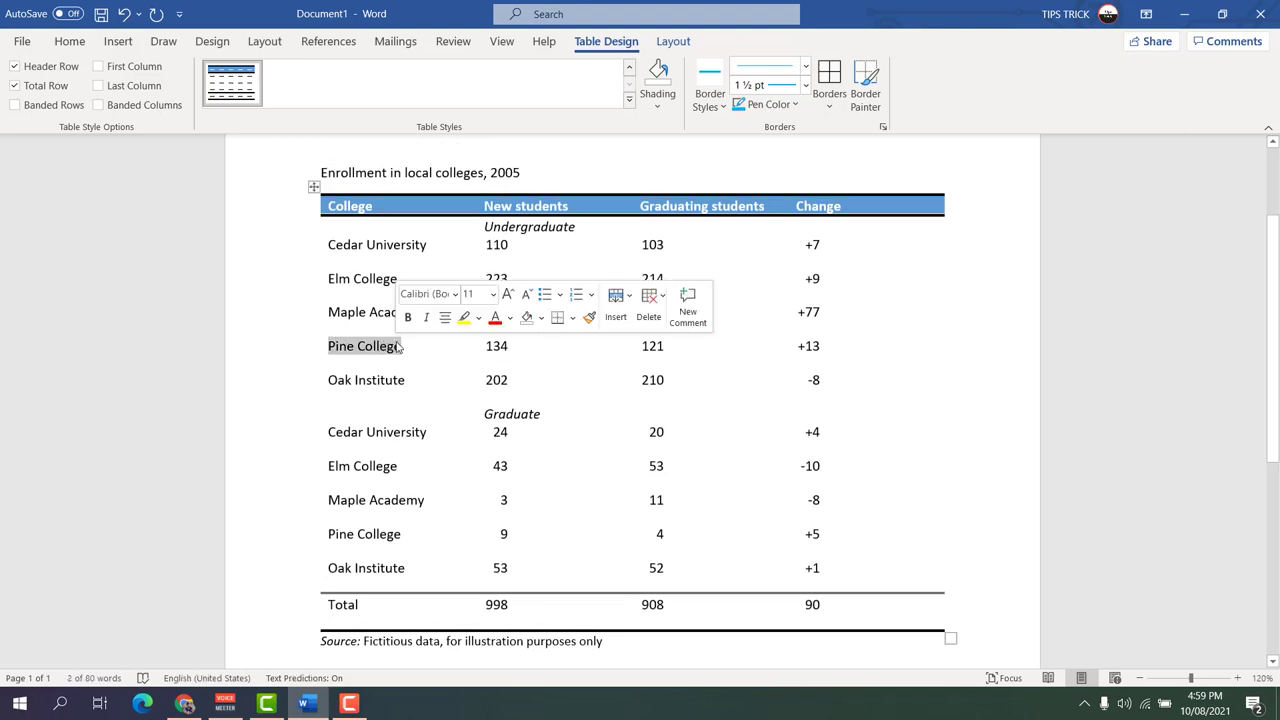
type("Abc")
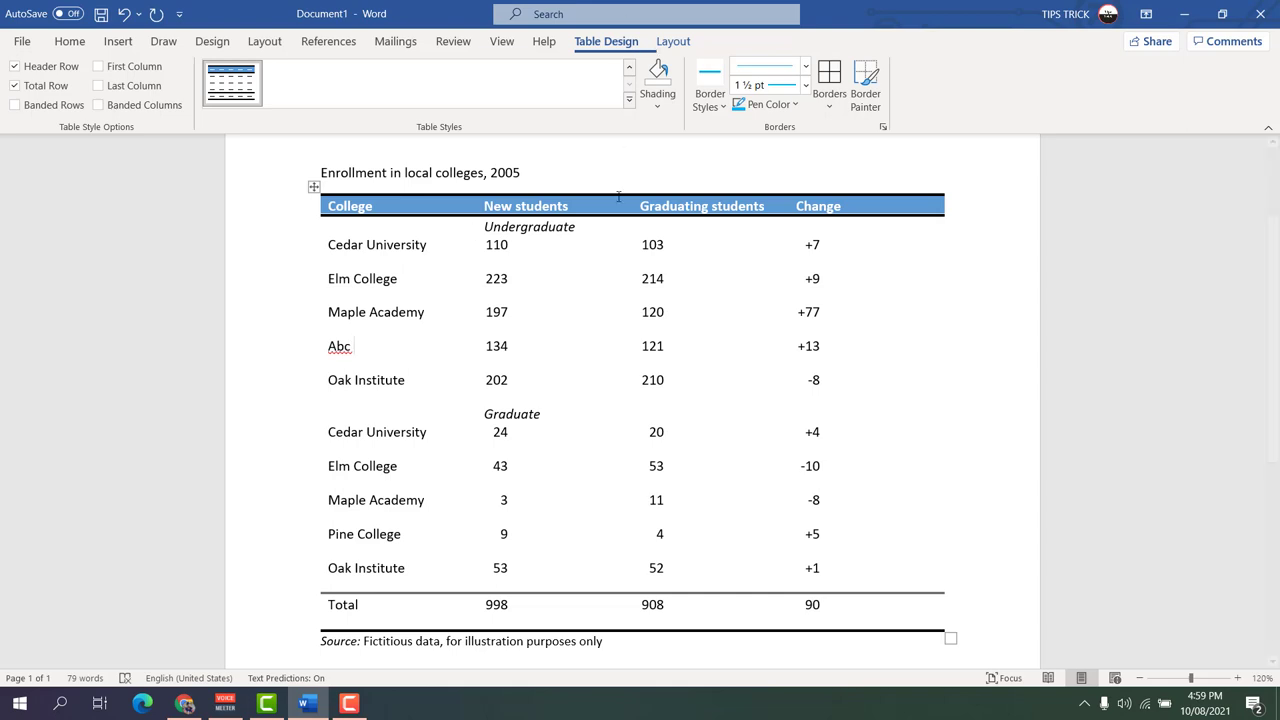
left_click_drag(331, 432, 363, 432)
type("def")
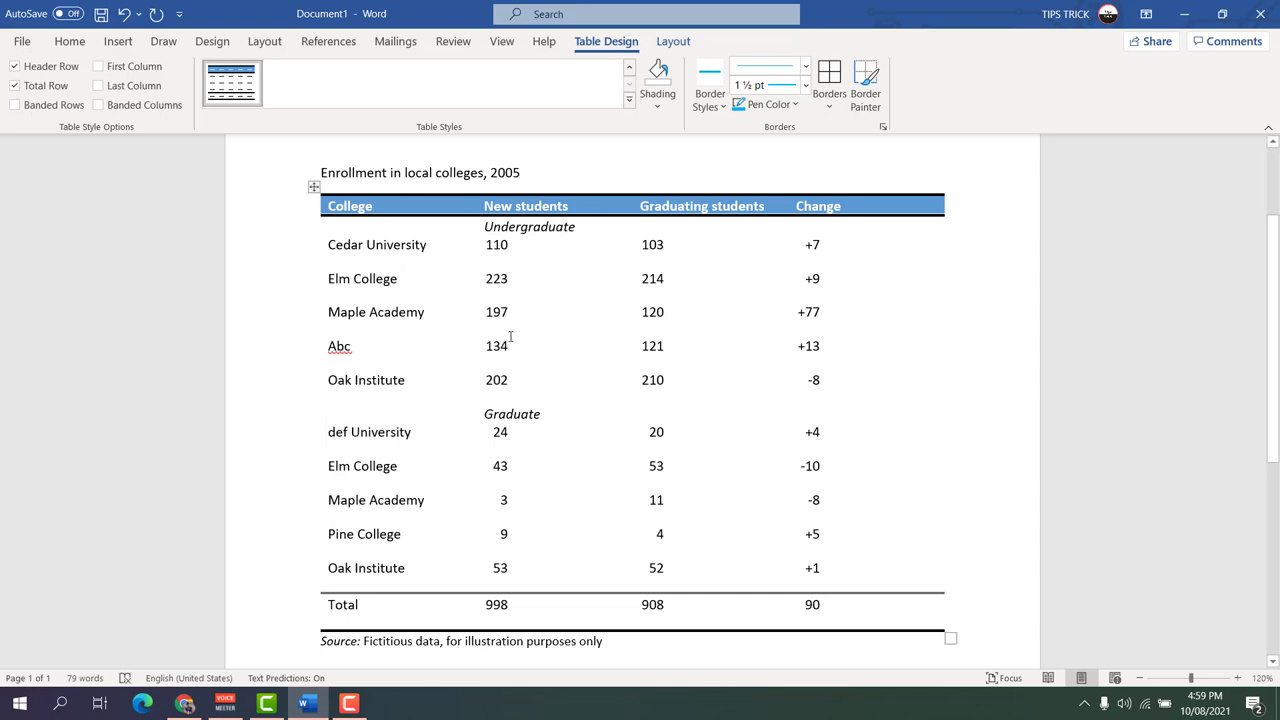
left_click(509, 312)
scroll(503, 397, "up", 2)
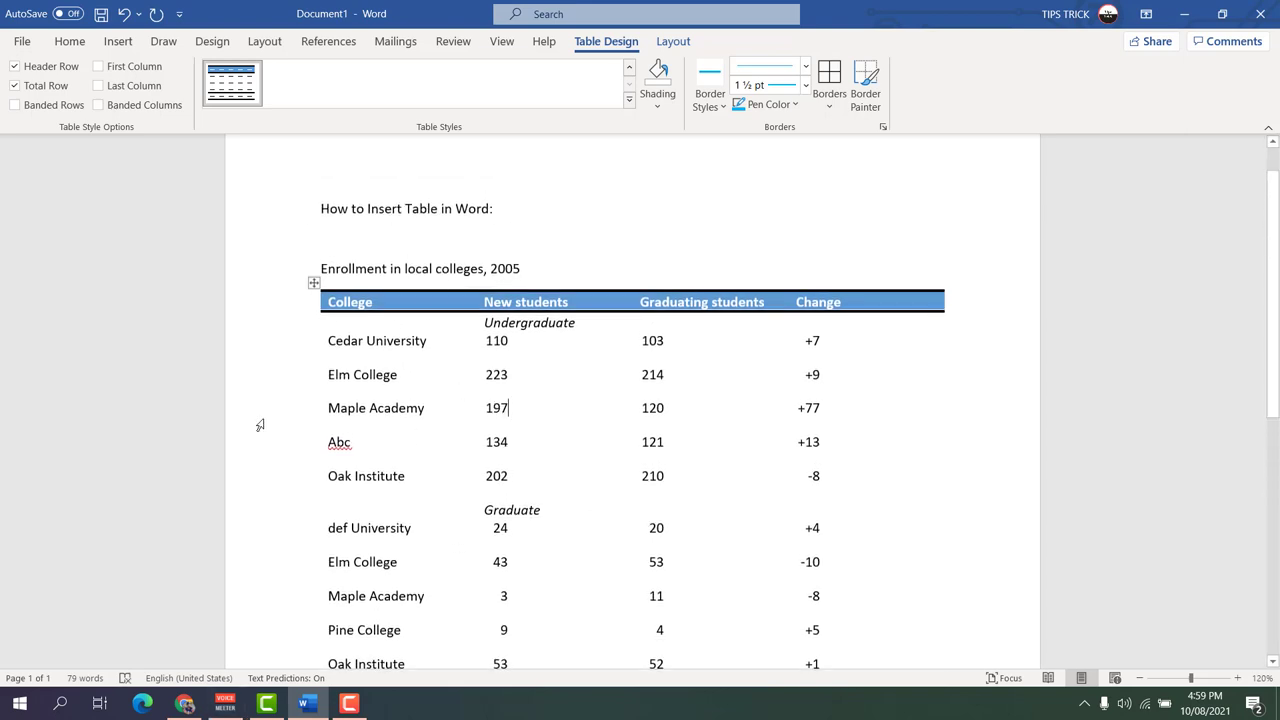
Undo the quick table back to an empty five-column table, then add a sixth row from its last cell
key("ctrl+z")
key("ctrl+z")
key("ctrl+z")
key("ctrl+z")
key("ctrl+z")
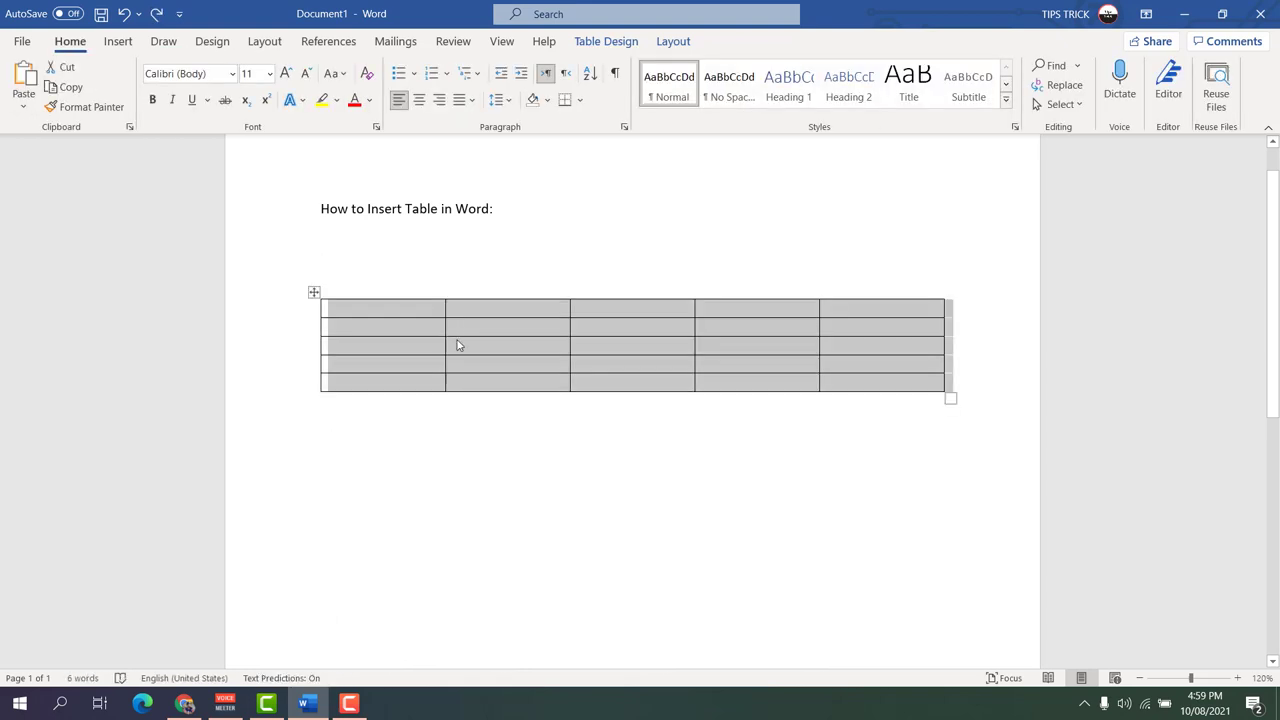
left_click(477, 346)
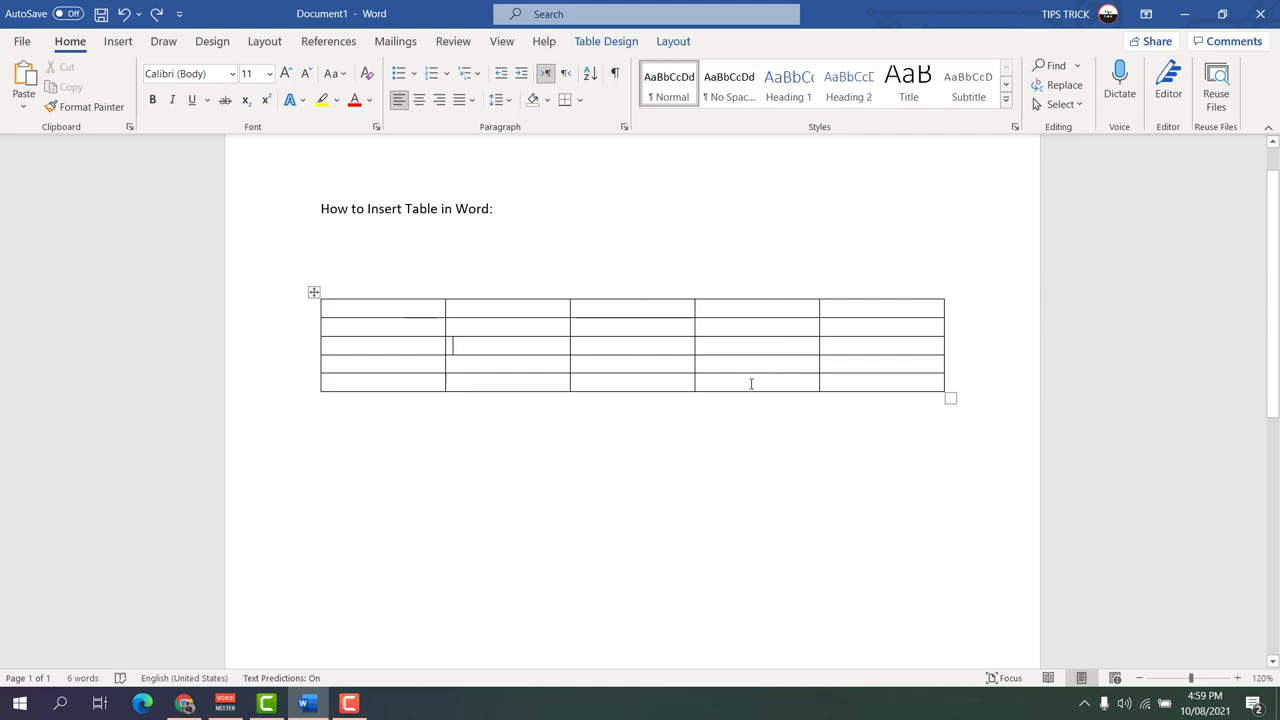
left_click(866, 387)
key("Tab")
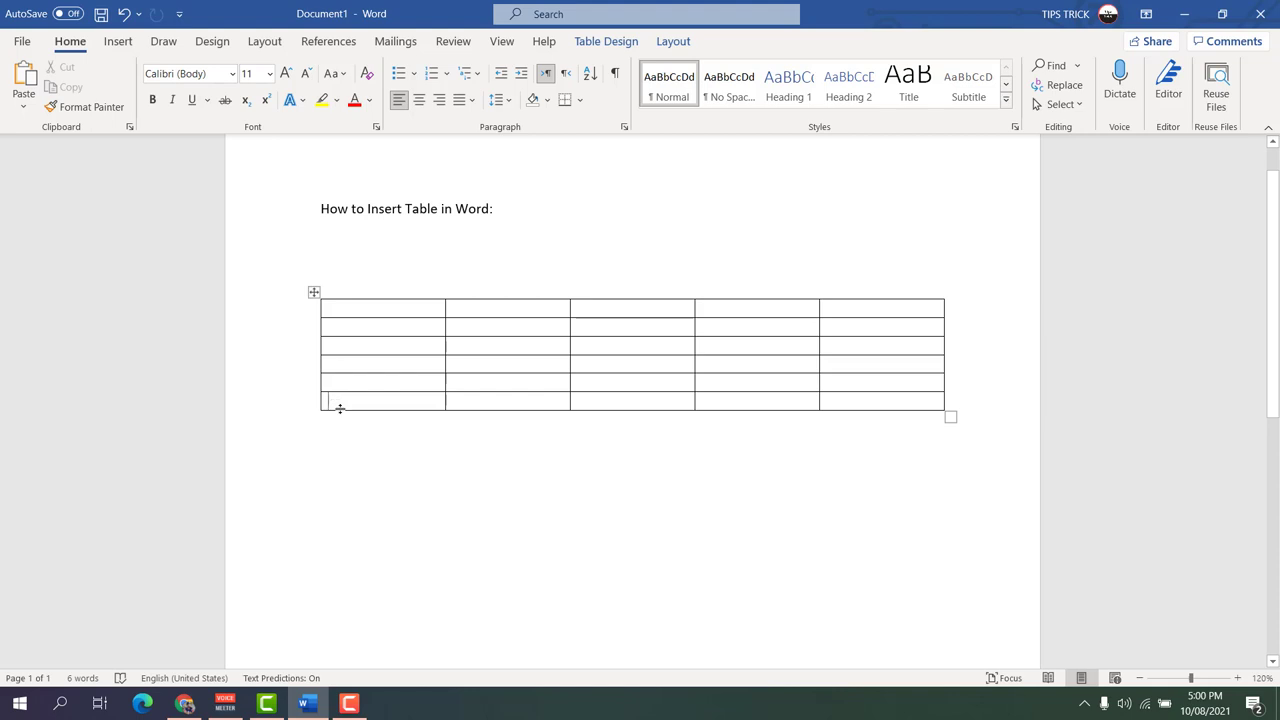
Delete the bottom two rows through the Delete Cells dialog, shrinking the table from six to four rows
left_click_drag(340, 408, 888, 428)
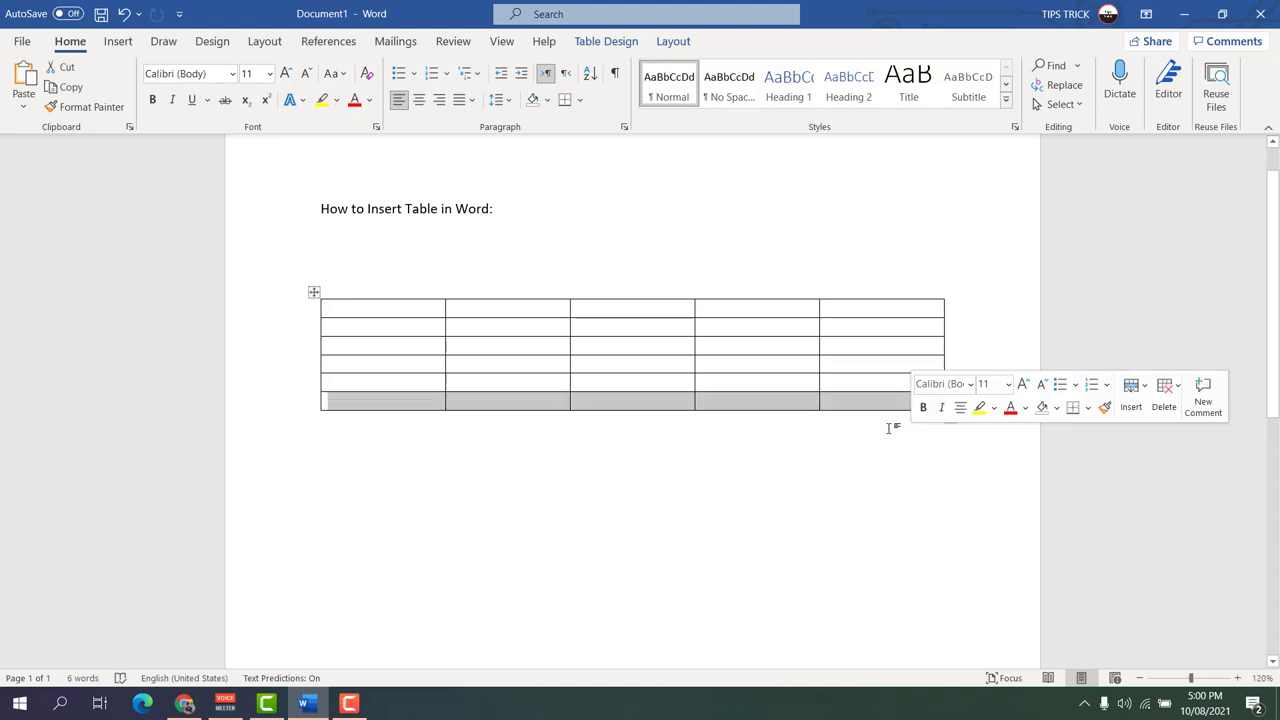
key("BackSpace")
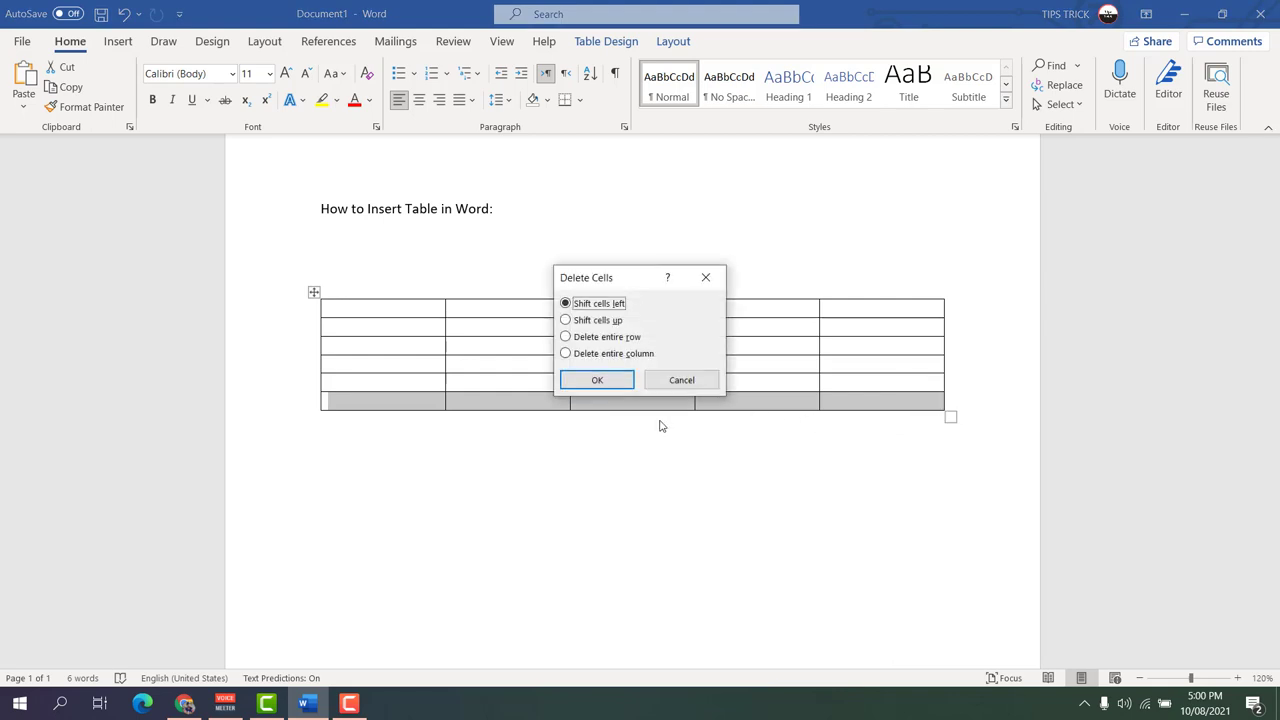
left_click(600, 386)
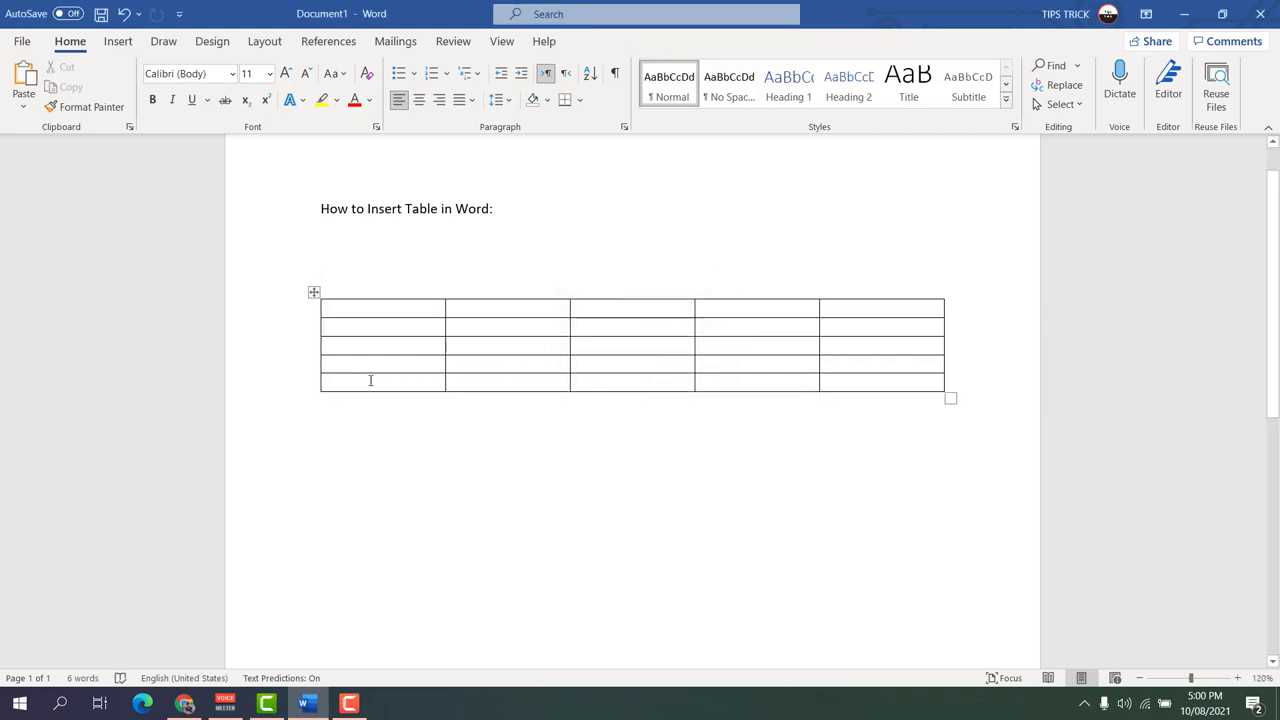
left_click_drag(369, 378, 863, 388)
key("Left")
left_click_drag(404, 380, 880, 383)
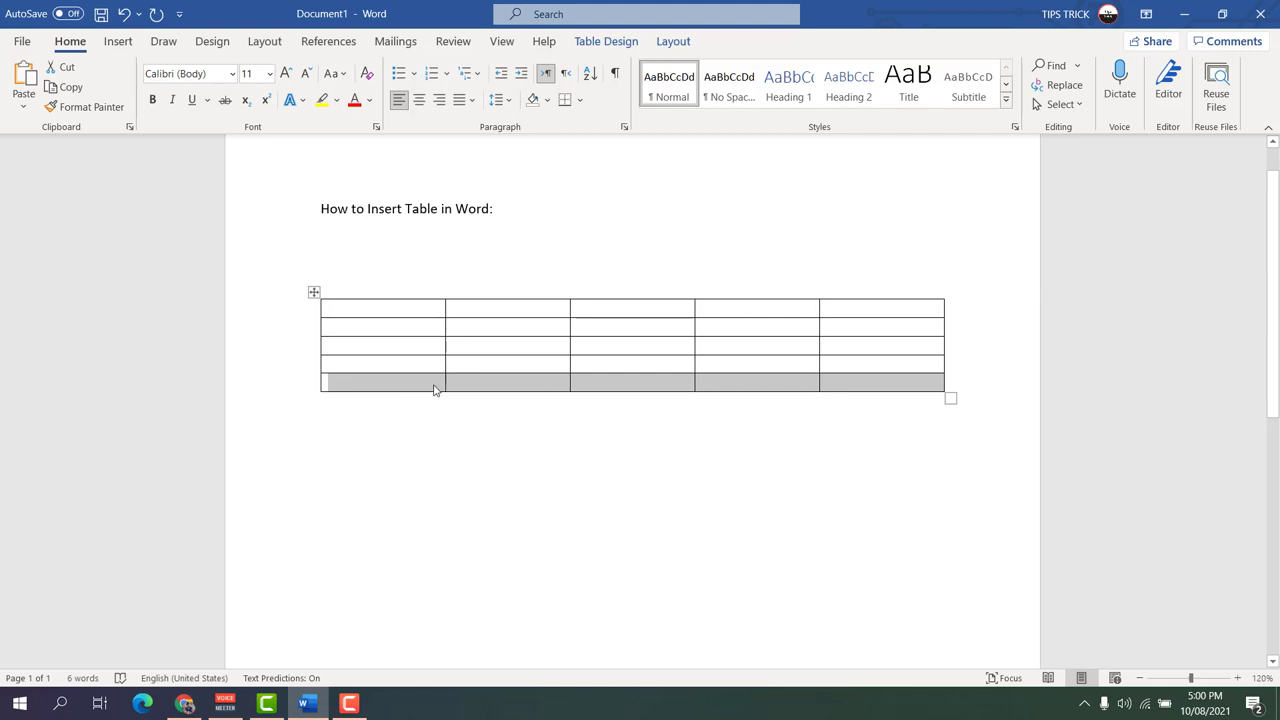
mouse_move(305, 389)
key("BackSpace")
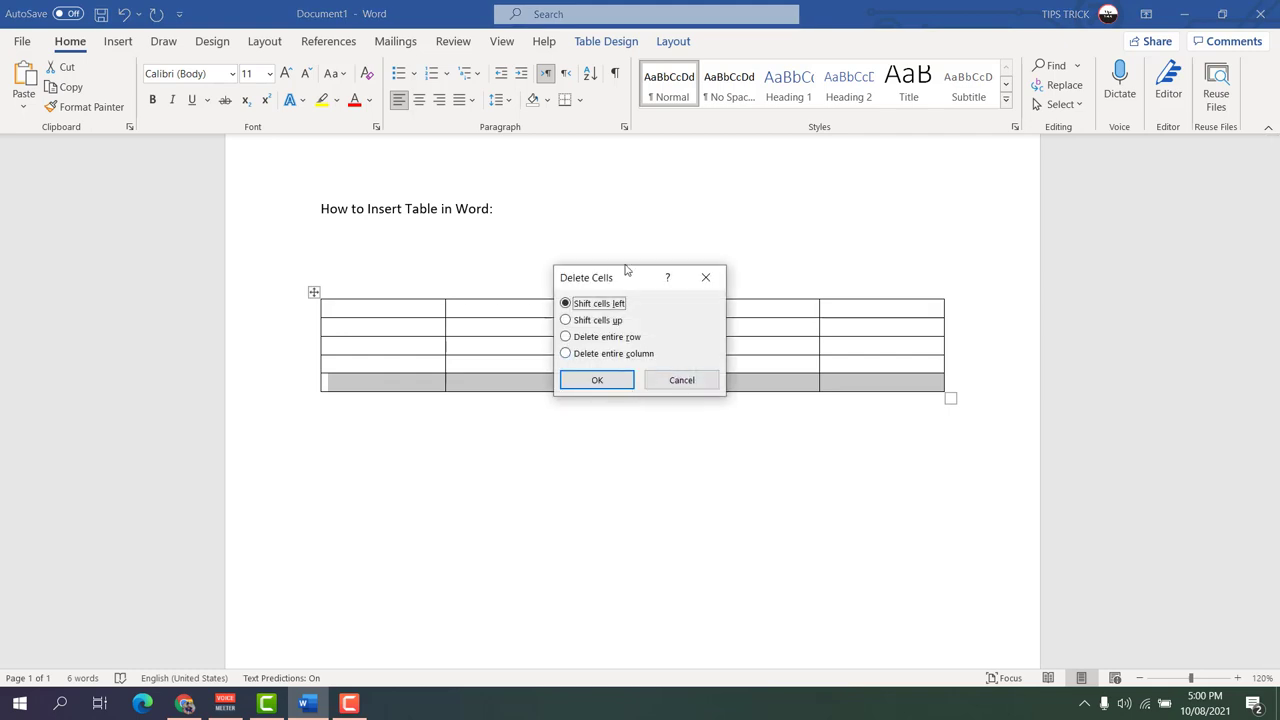
left_click(597, 381)
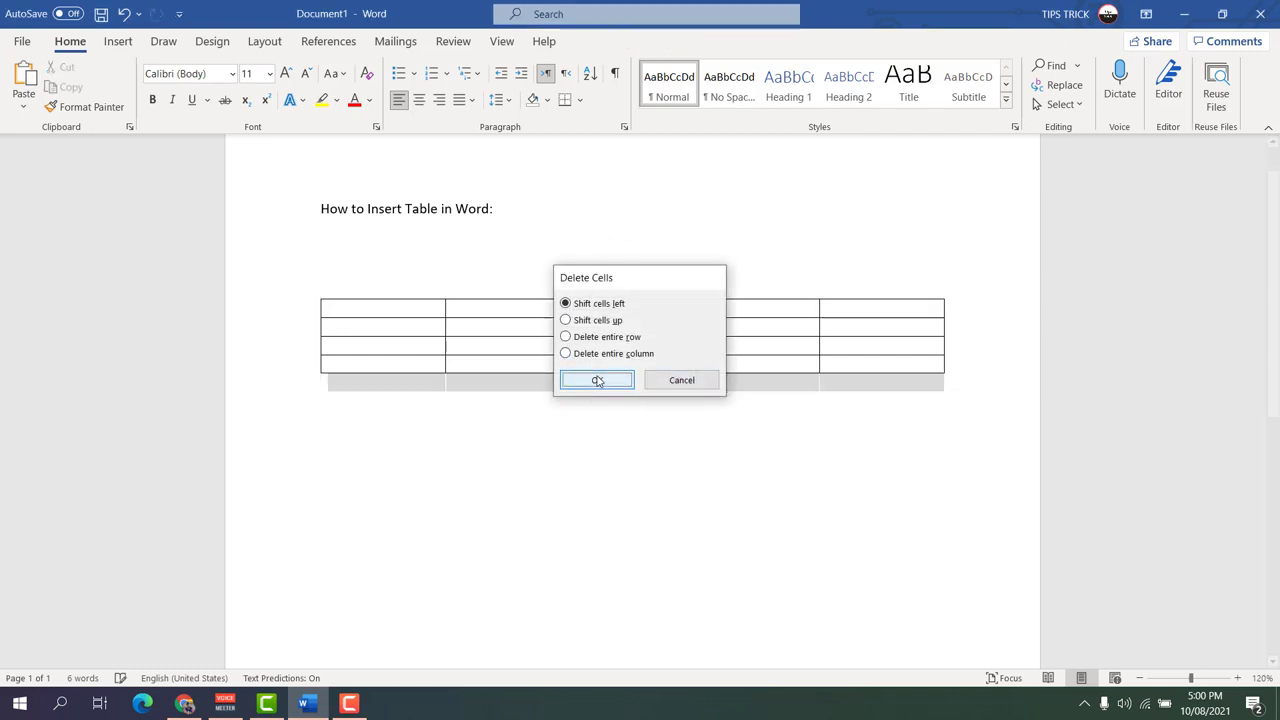
left_click(839, 368)
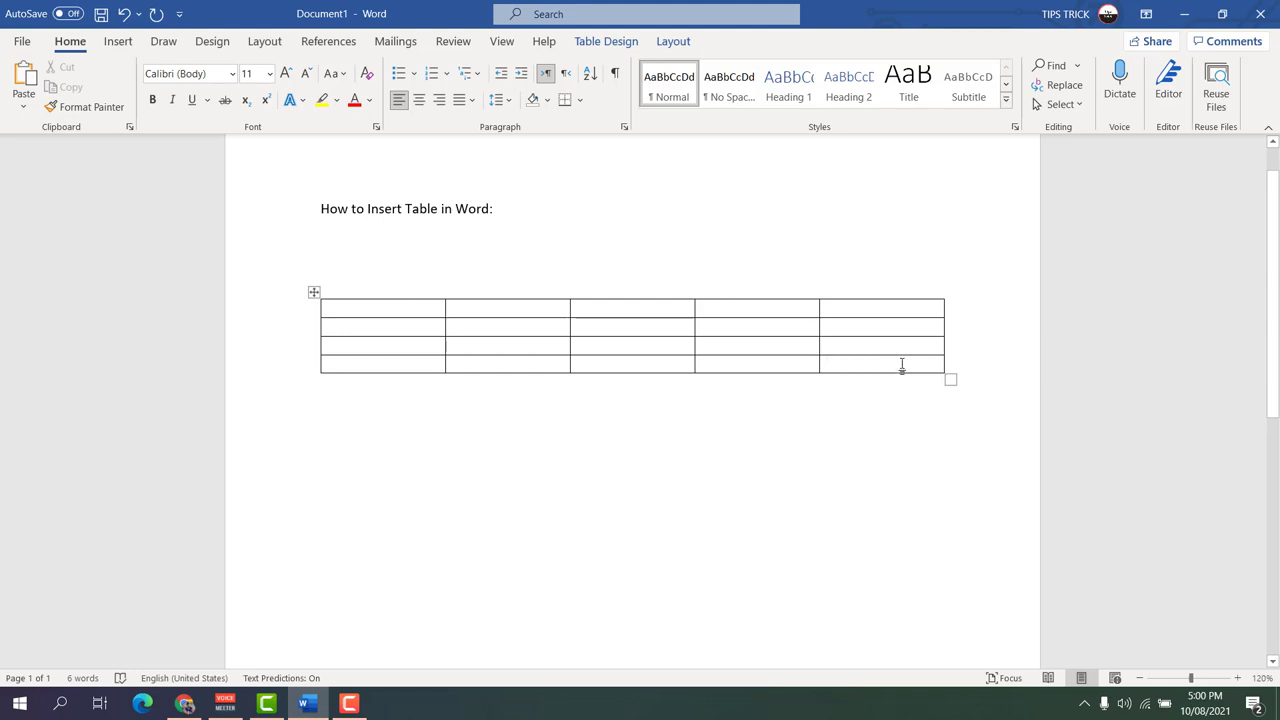
Tab from the last cell to add bottom rows until the five-column table is eight rows deep
key("Tab")
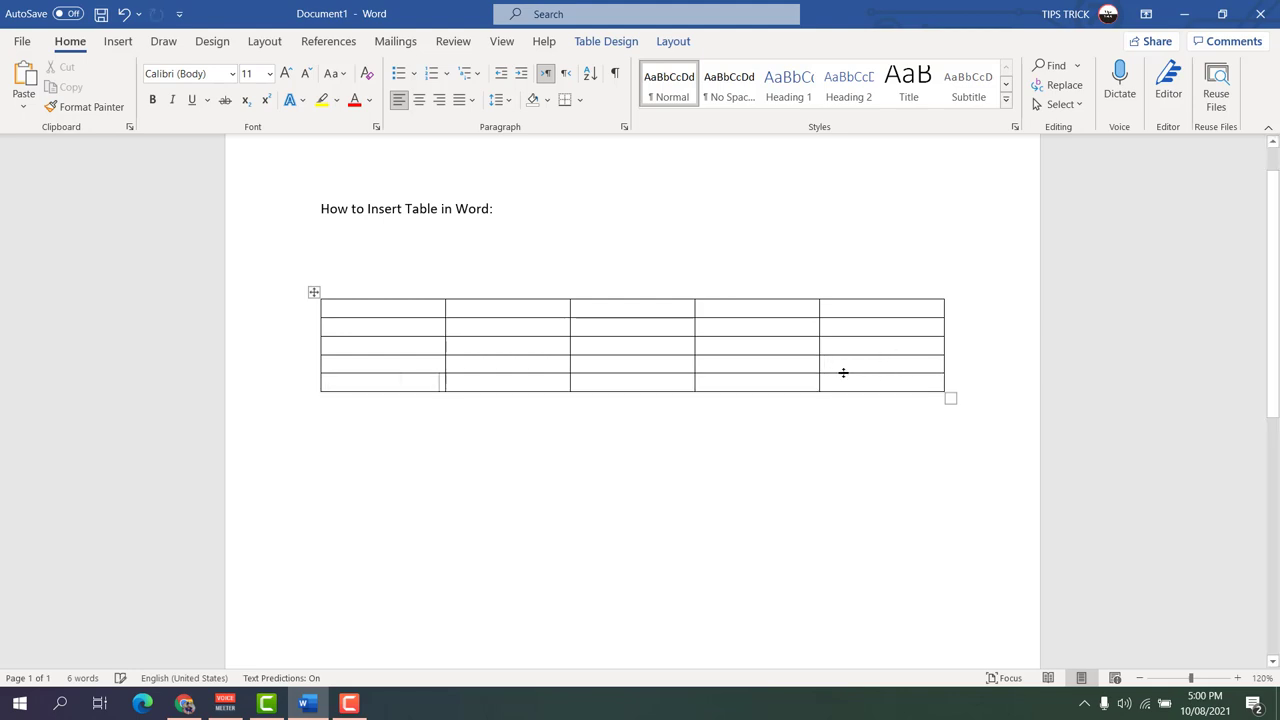
key("Tab")
key("Tab")
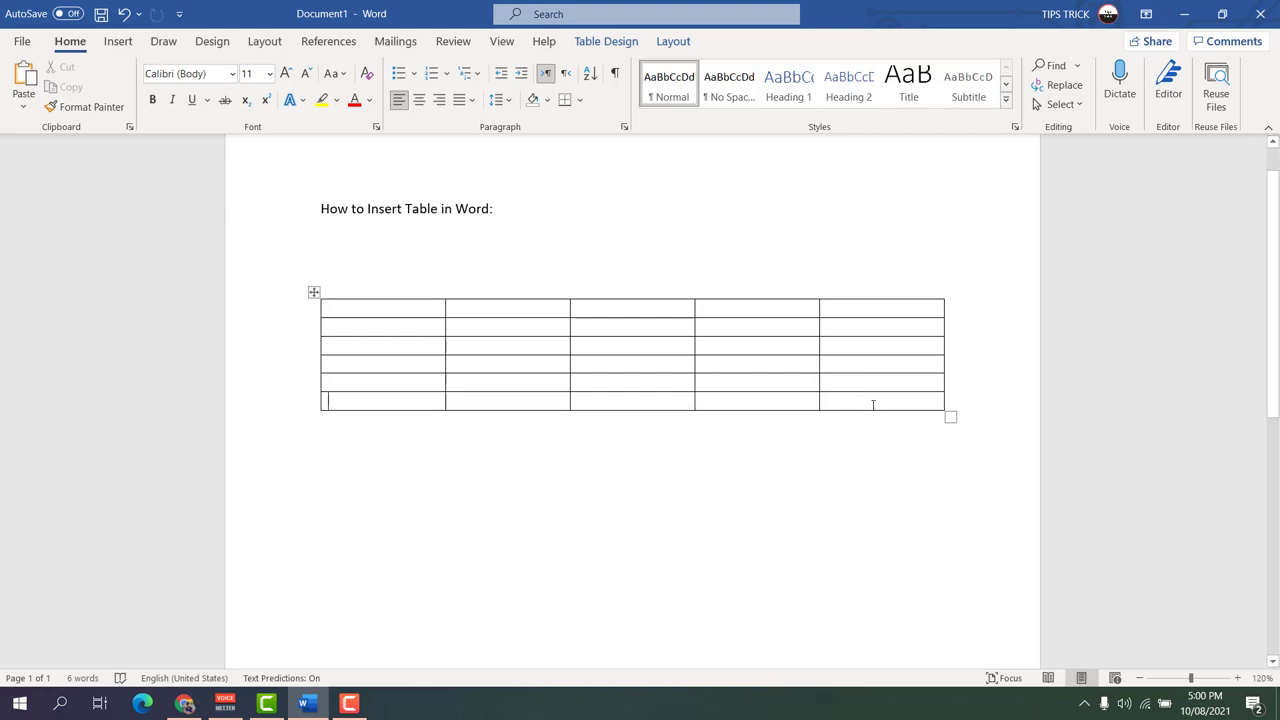
key("Tab")
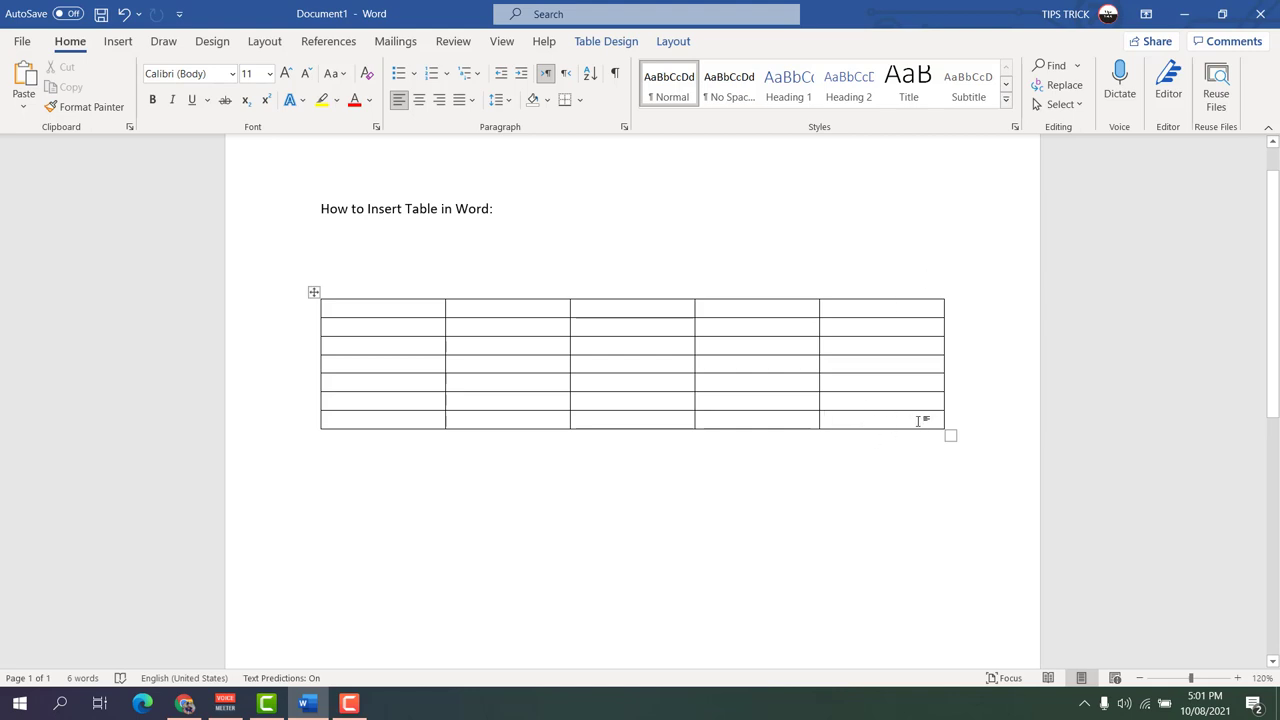
key("Tab")
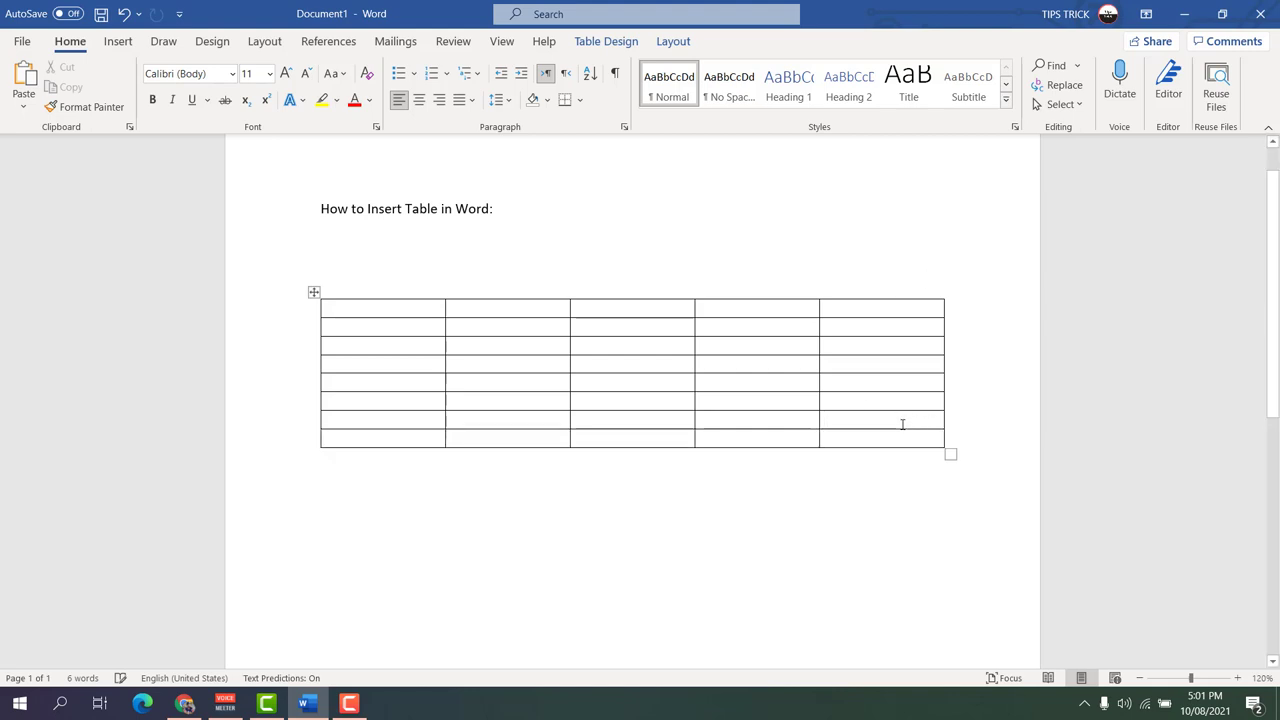